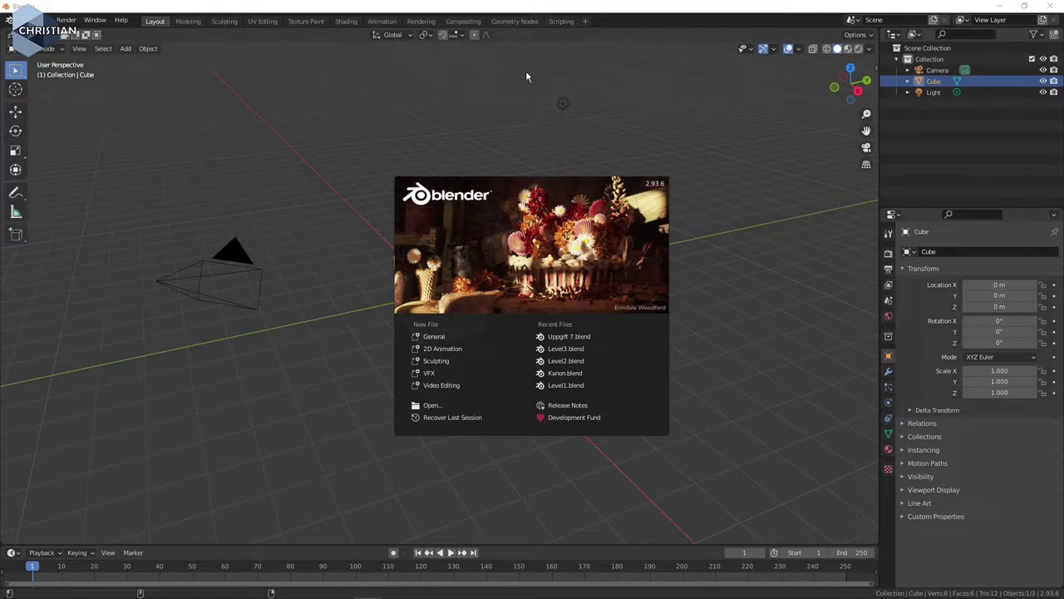
Dismiss the splash screen and delete the default cube.
left_click(657, 112)
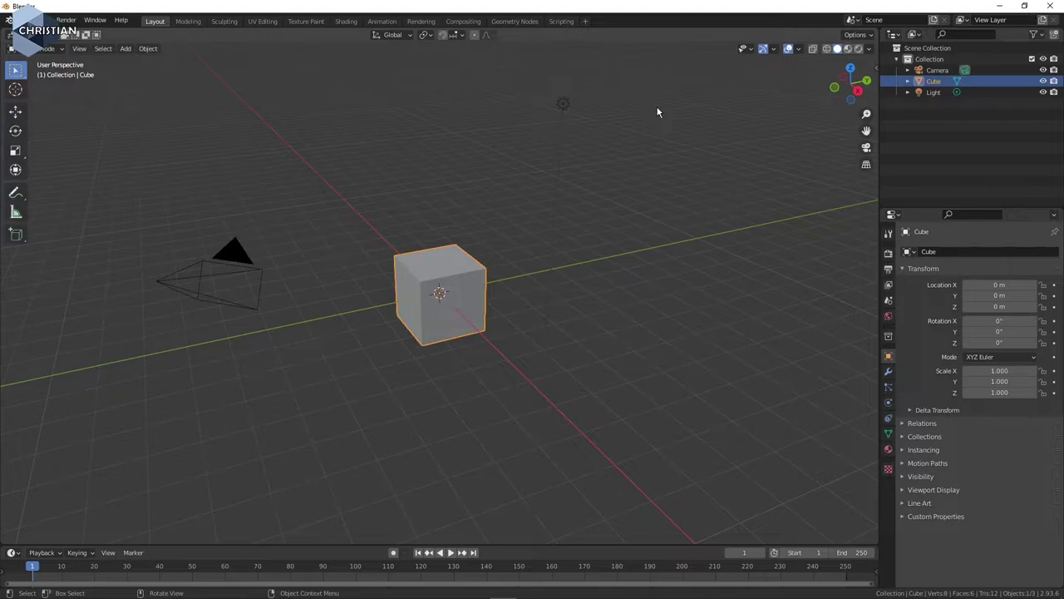
key("x")
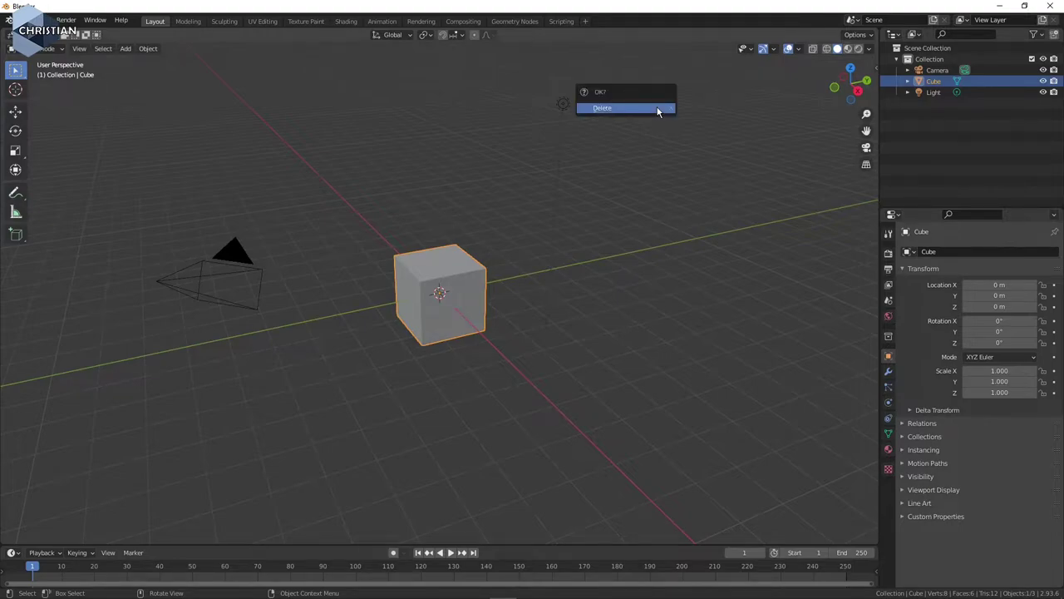
left_click(657, 112)
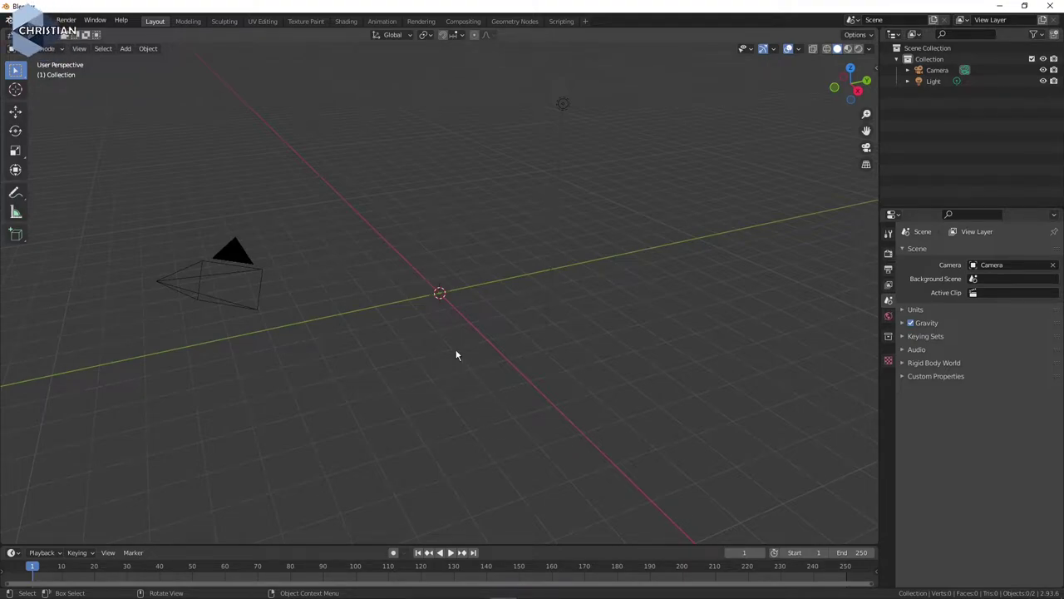
Add a mesh circle and rotate it 90° about the Y axis.
key("shift+a")
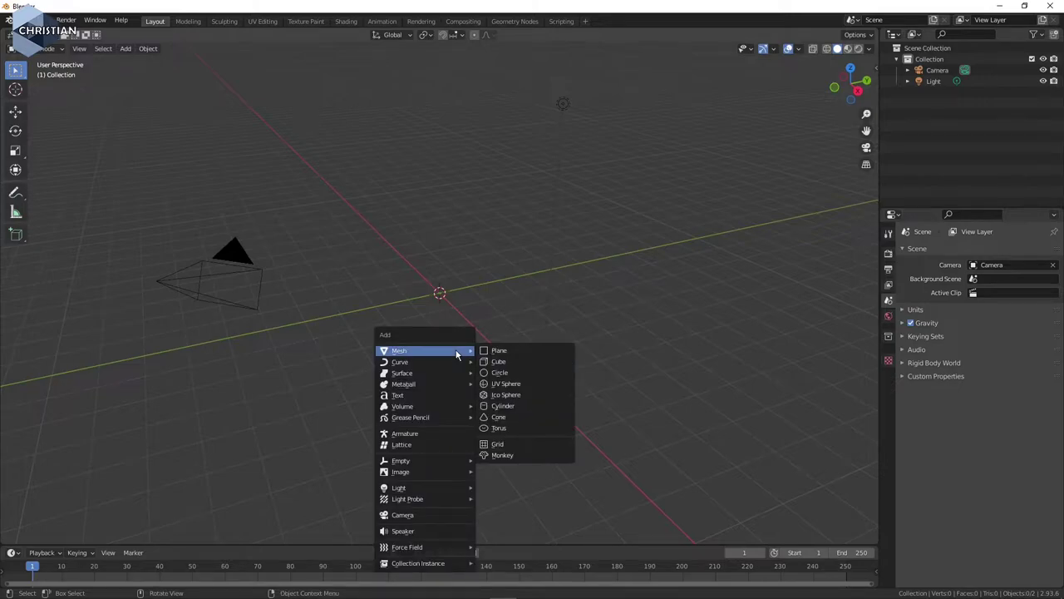
left_click(516, 372)
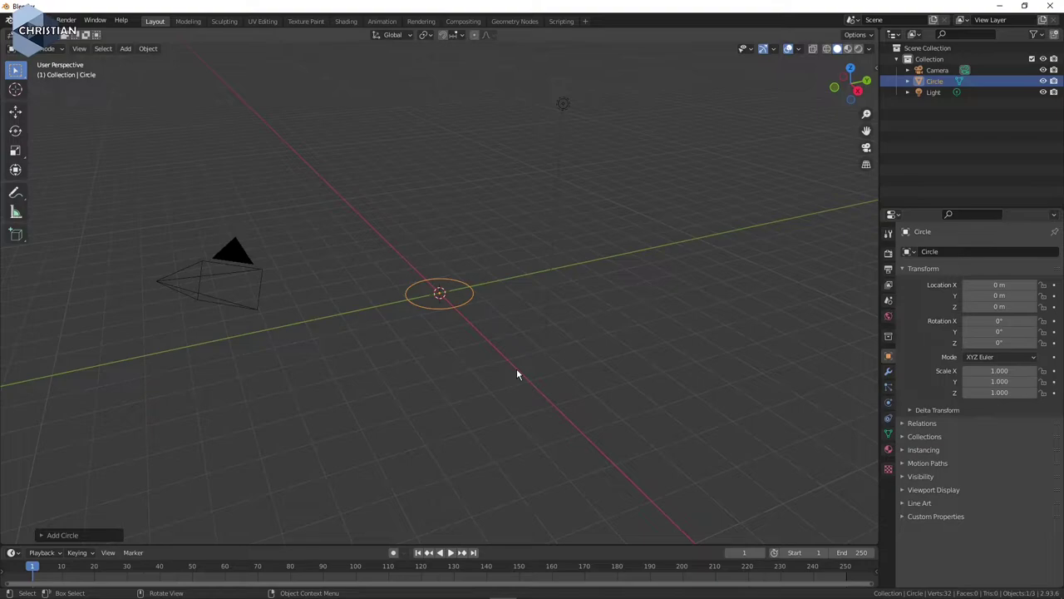
key("s")
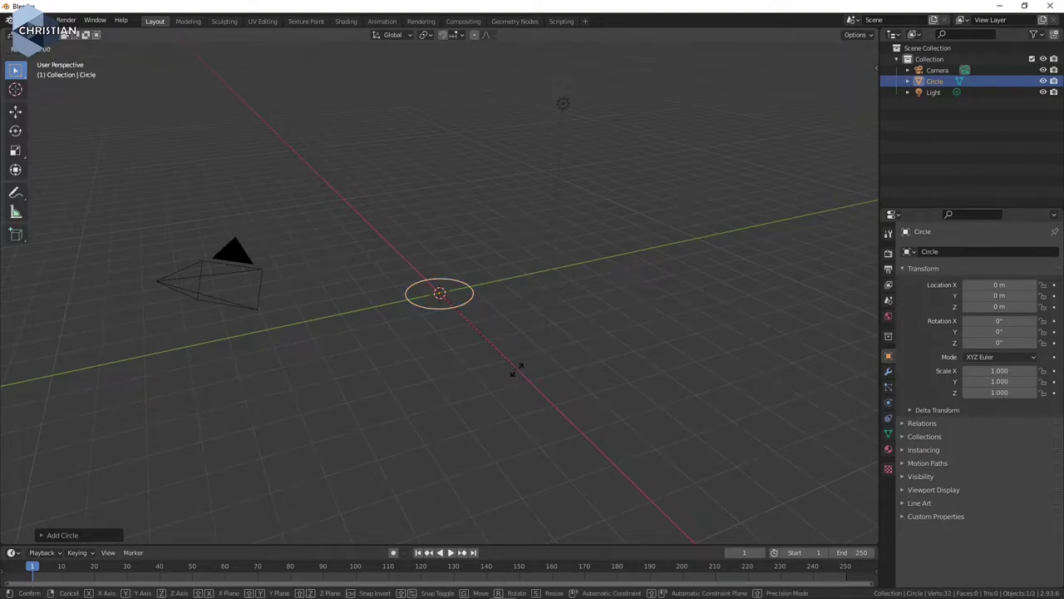
type("y")
type("90")
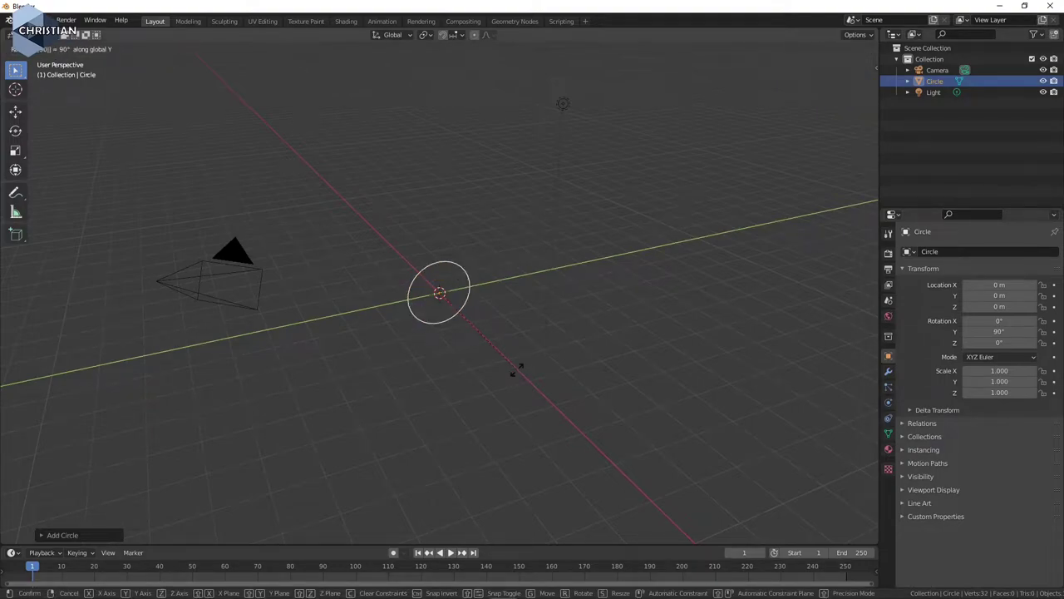
key("Return")
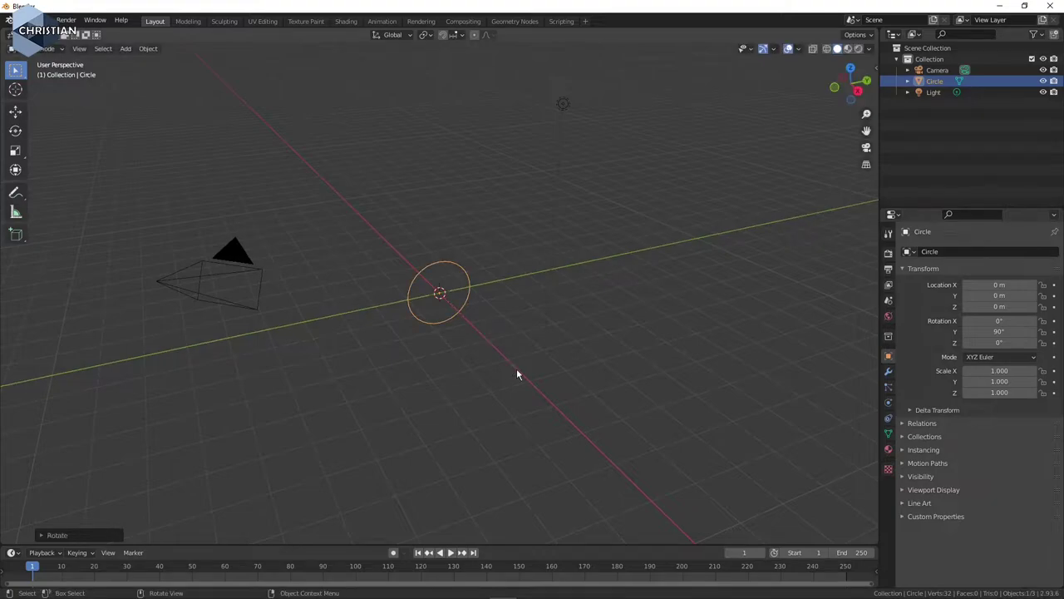
Switch to the Modeling workspace to edit the circle's vertices, zooming in on it.
left_click(189, 21)
scroll(468, 343, "up", 2)
scroll(470, 340, "up", 4)
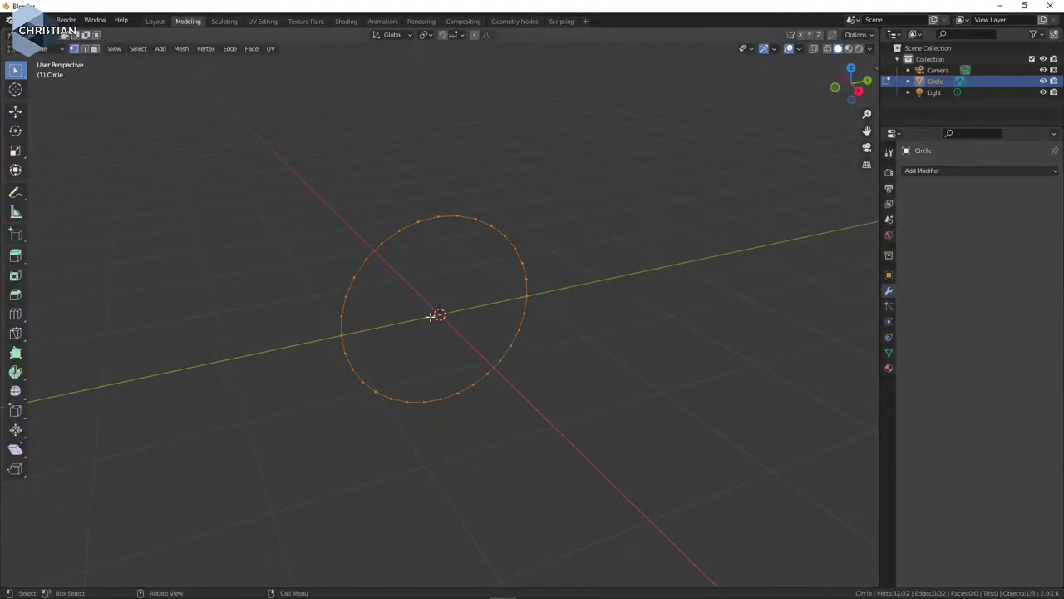
scroll(469, 322, "down", 6)
scroll(469, 352, "up", 3)
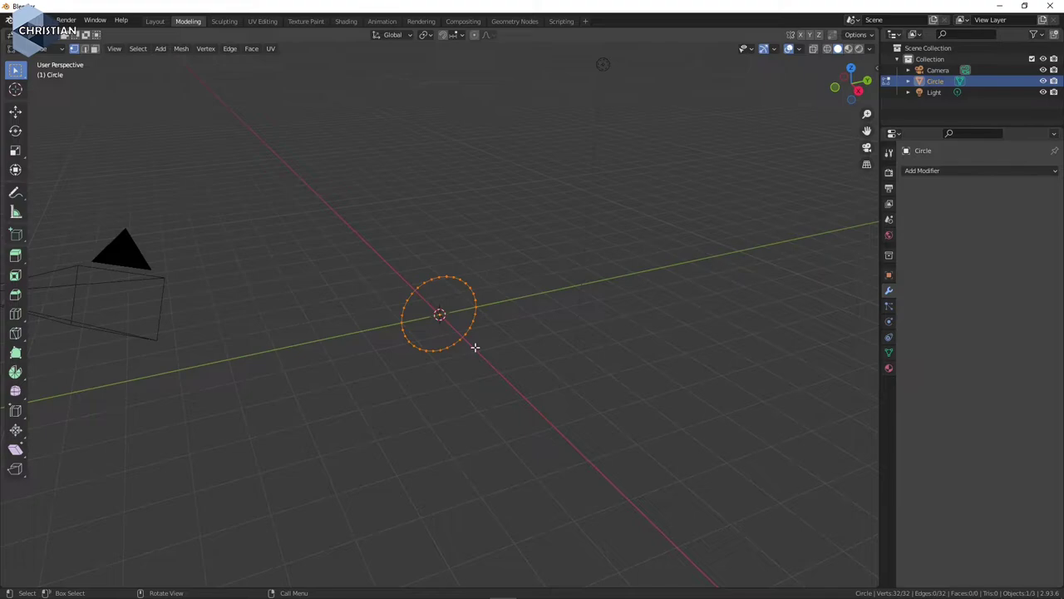
Scale the circle down to 0.2 of its size.
key("s")
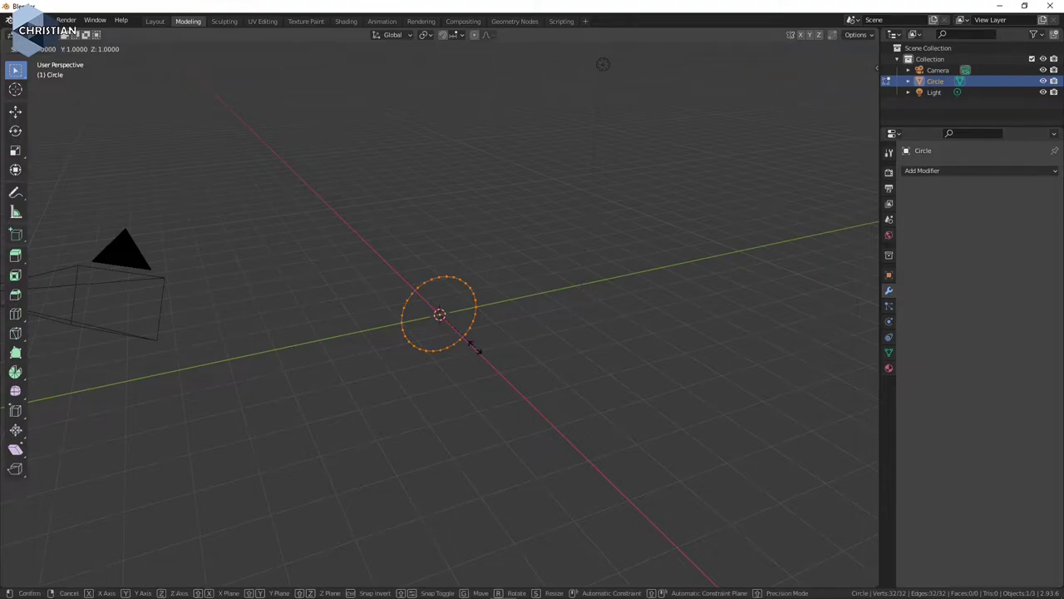
key("equal")
type(".2")
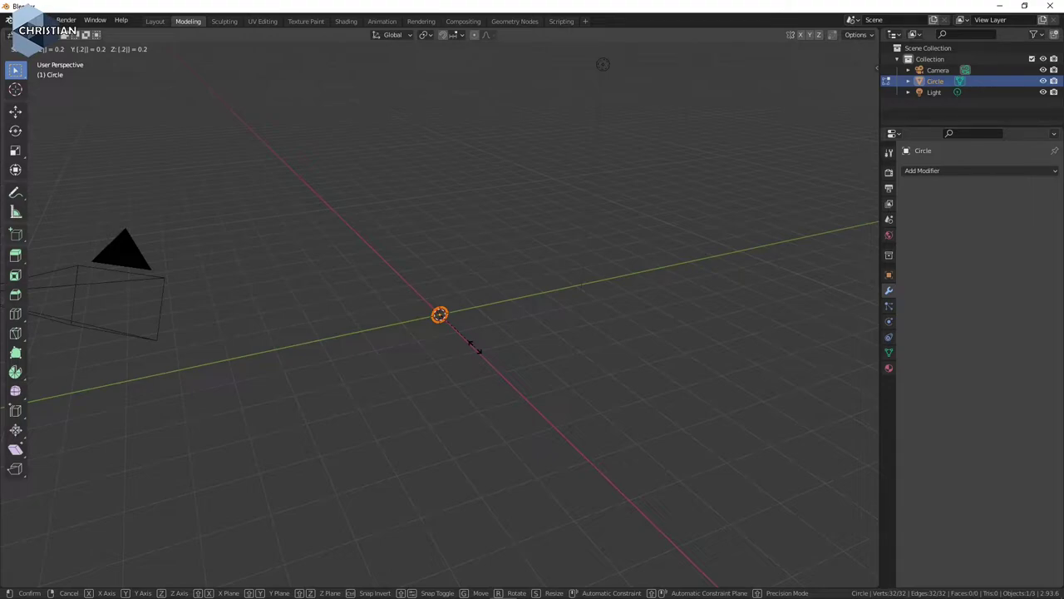
key("Return")
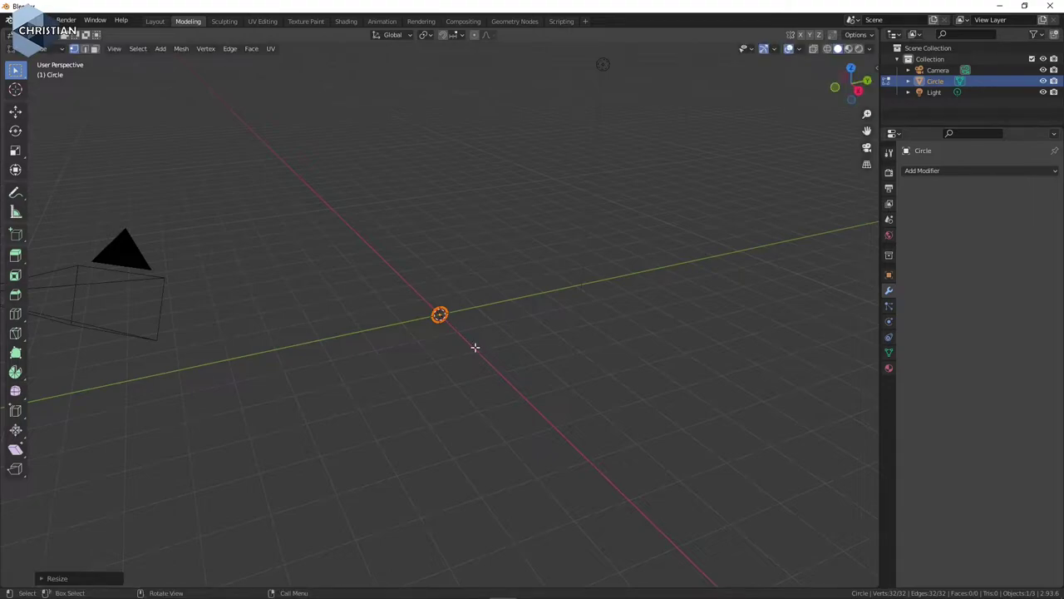
scroll(504, 342, "up", 5)
scroll(489, 371, "up", 7)
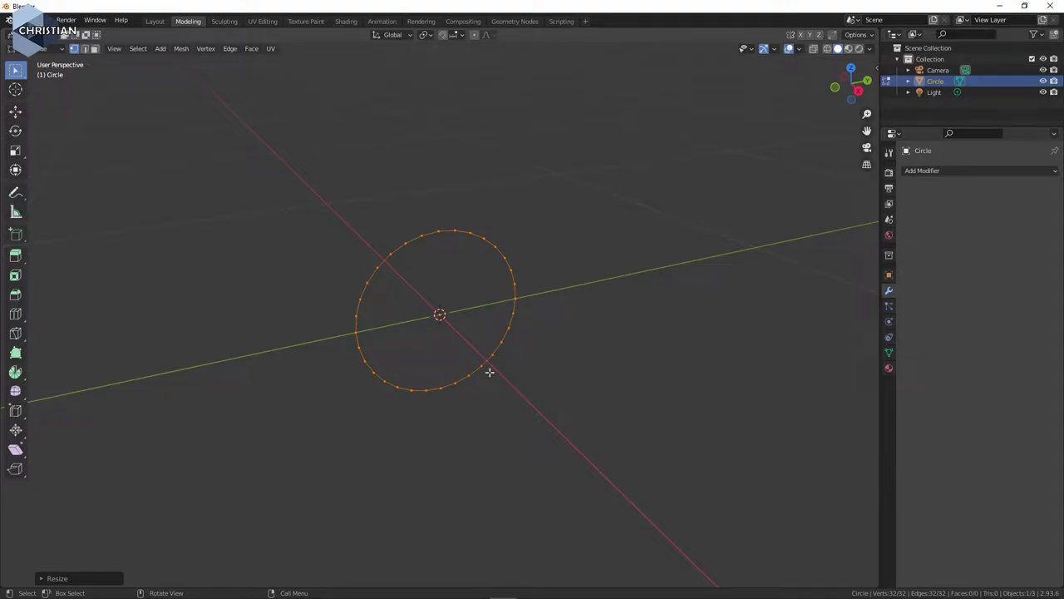
Extrude the circle's ring 3.5 m along X to form a long tube.
key("e")
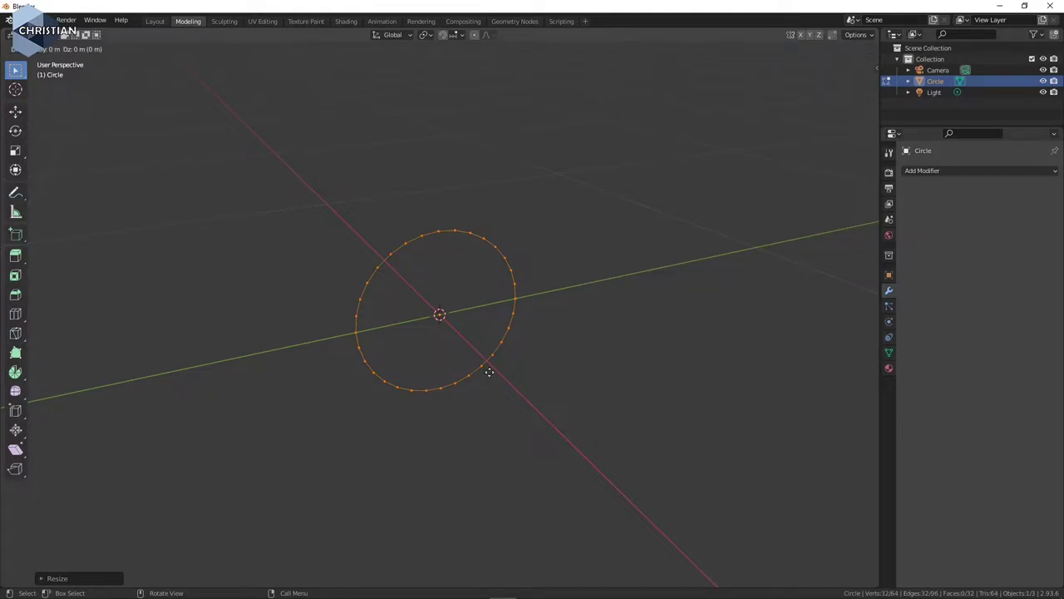
key("x")
type("3.5")
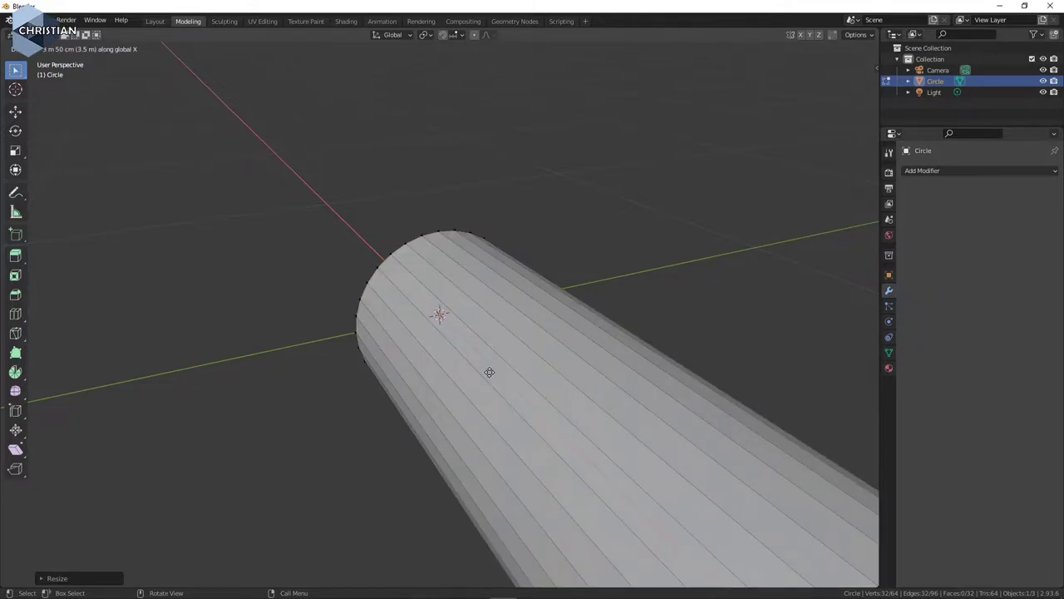
key("Return")
scroll(570, 431, "down", 4)
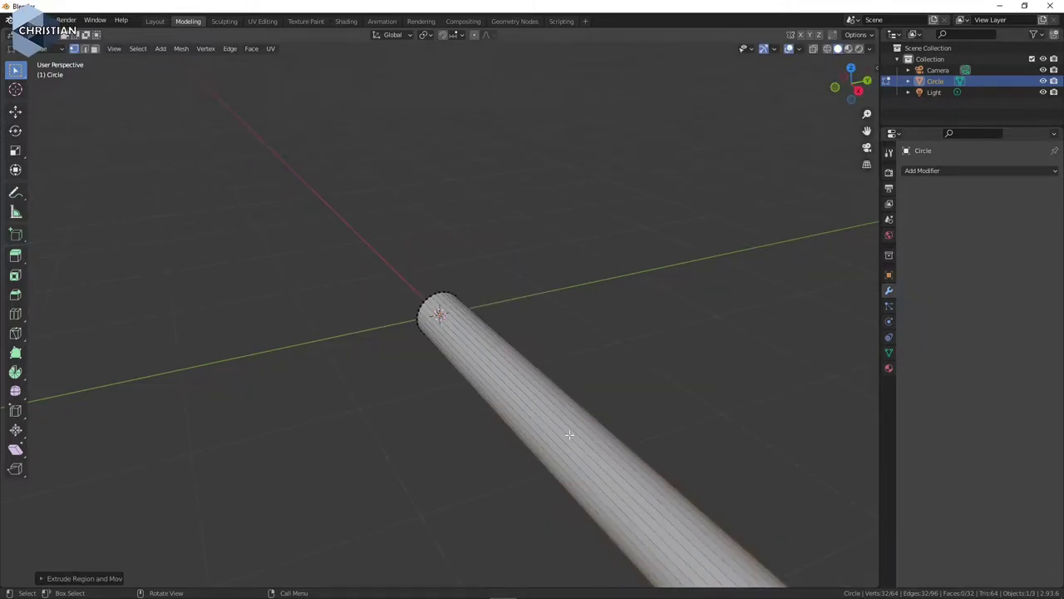
scroll(599, 462, "down", 2)
scroll(604, 466, "up", 2)
scroll(620, 491, "up", 1)
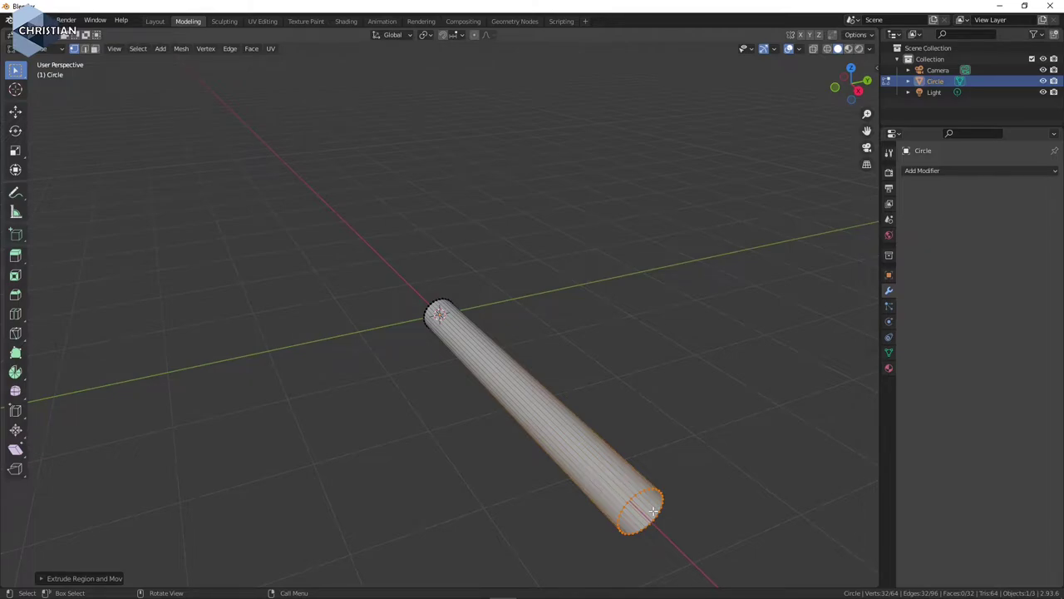
Extrude and widen the tube's end ring, then extrude it about 0.44 m along X into a collar.
key("s")
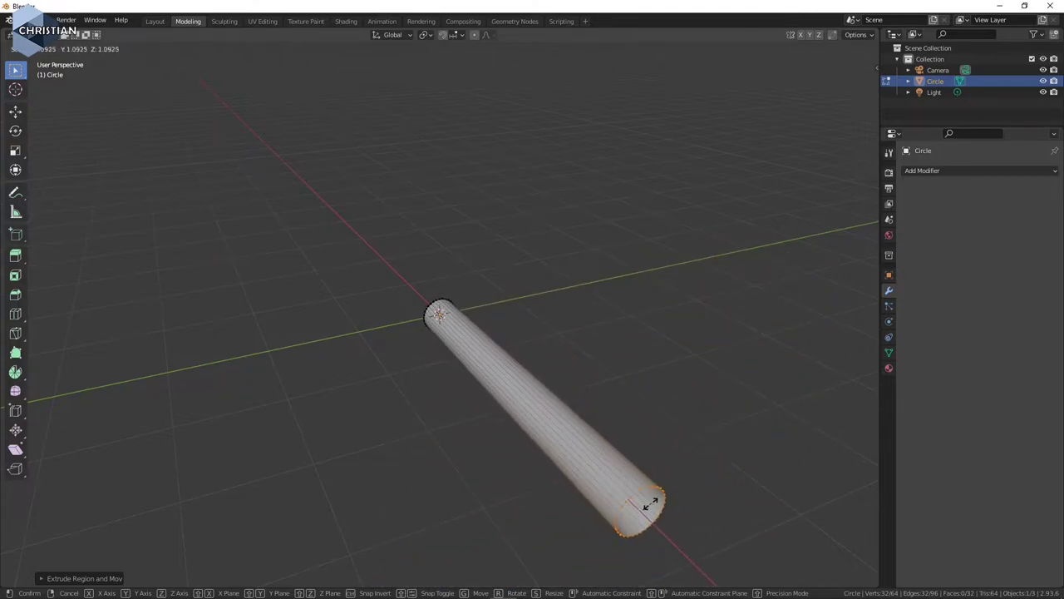
right_click(661, 499)
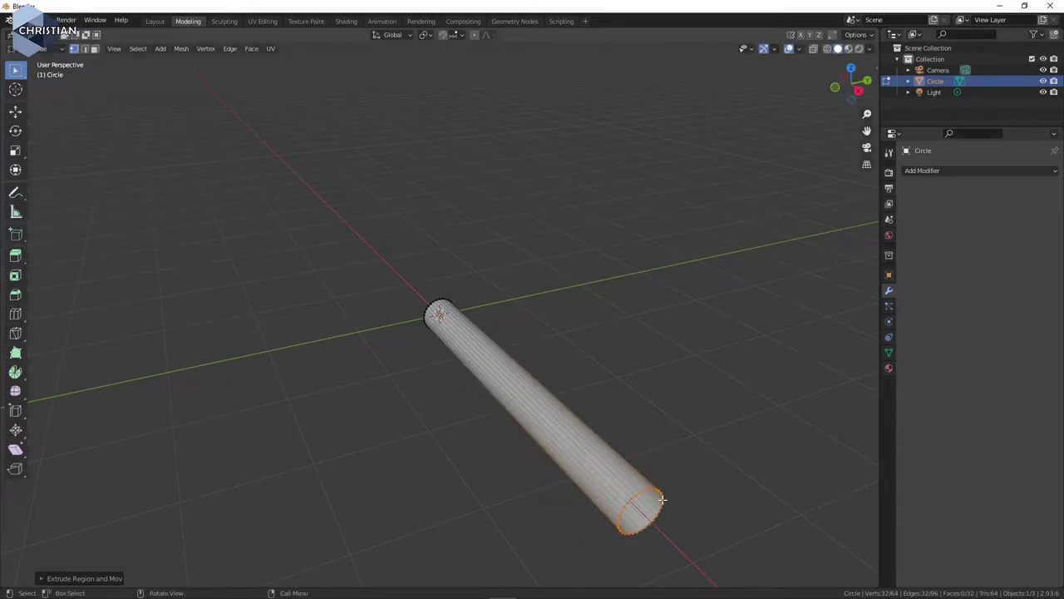
key("e")
key("s")
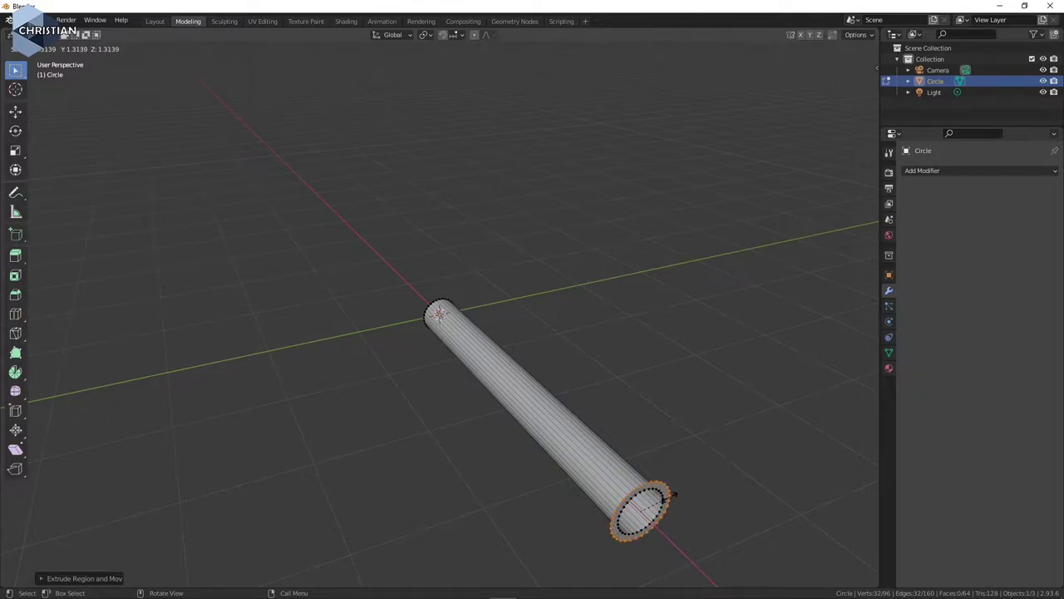
left_click(674, 494)
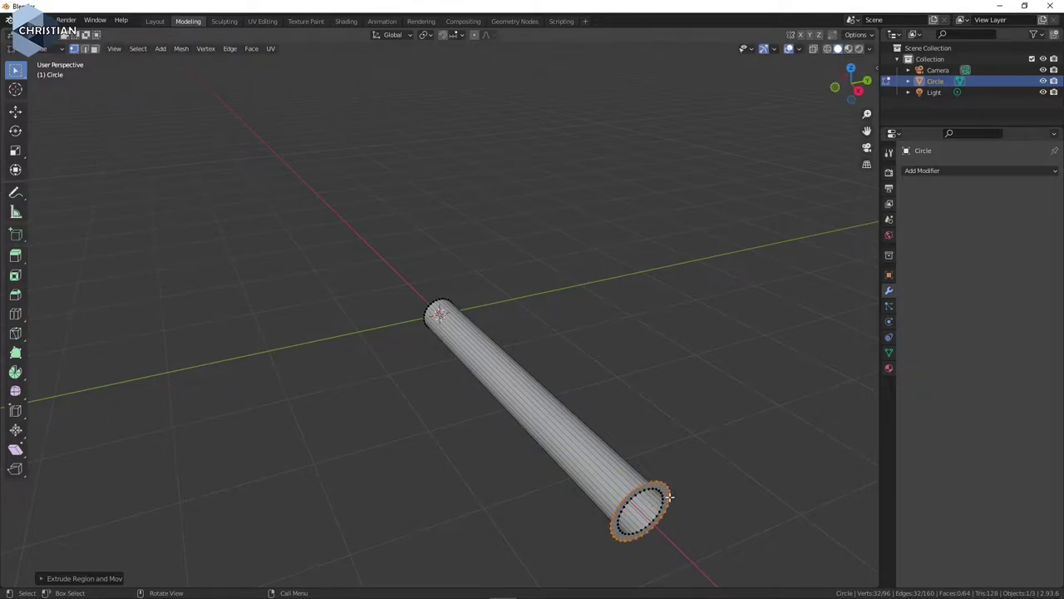
key("e")
key("x")
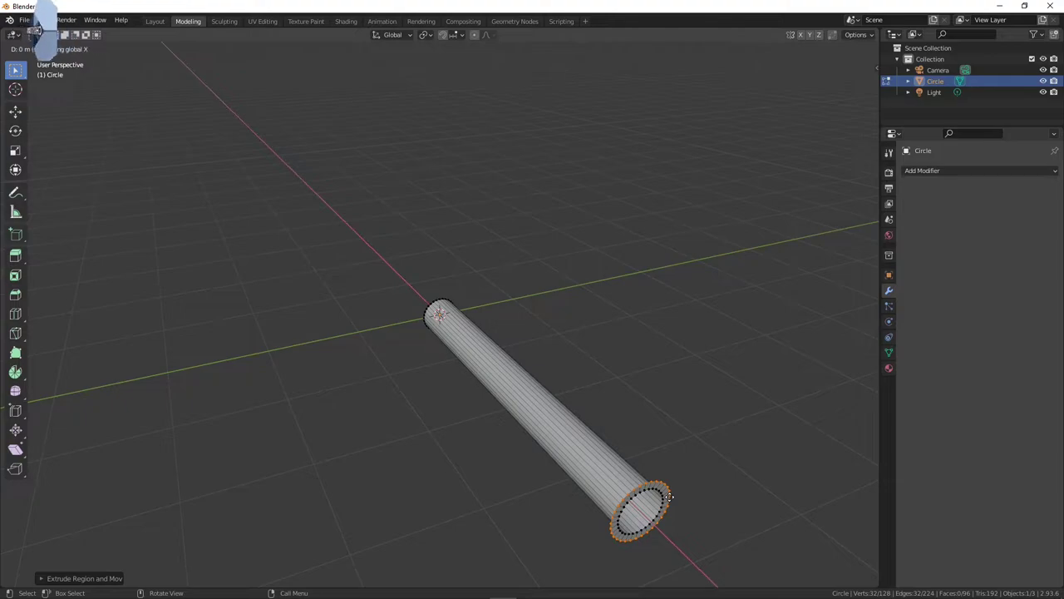
left_click(617, 472)
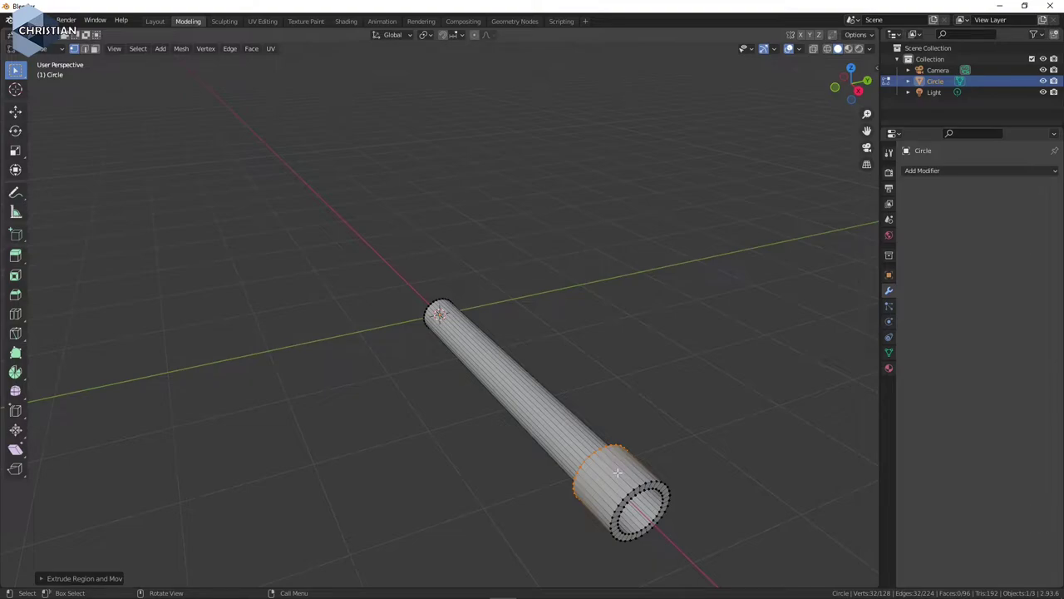
Extrude a short ring along X, shrink it back to barrel size, and select that loop.
key("e")
key("x")
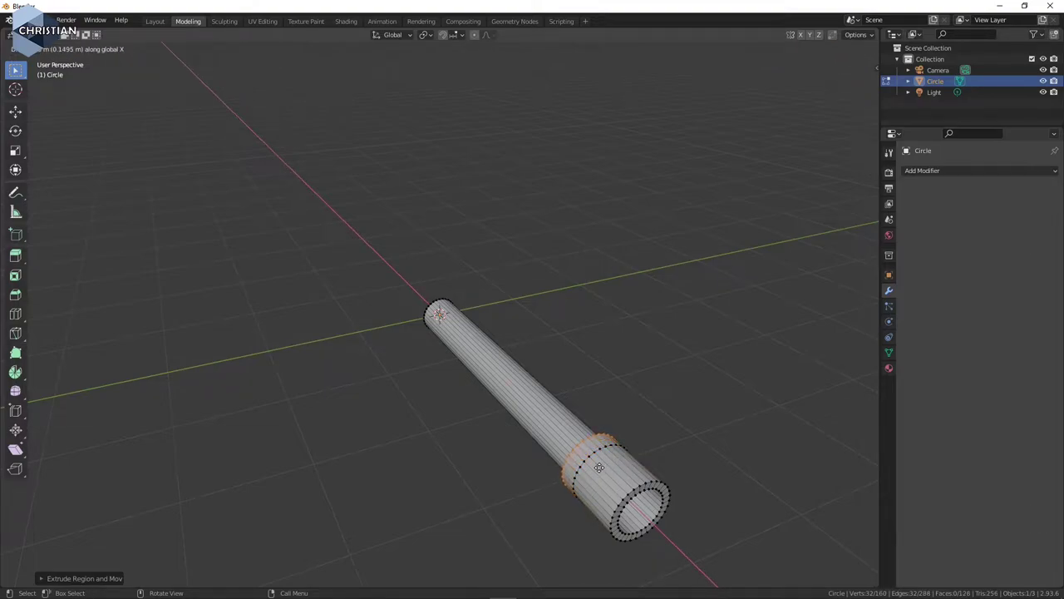
left_click(599, 467)
key("s")
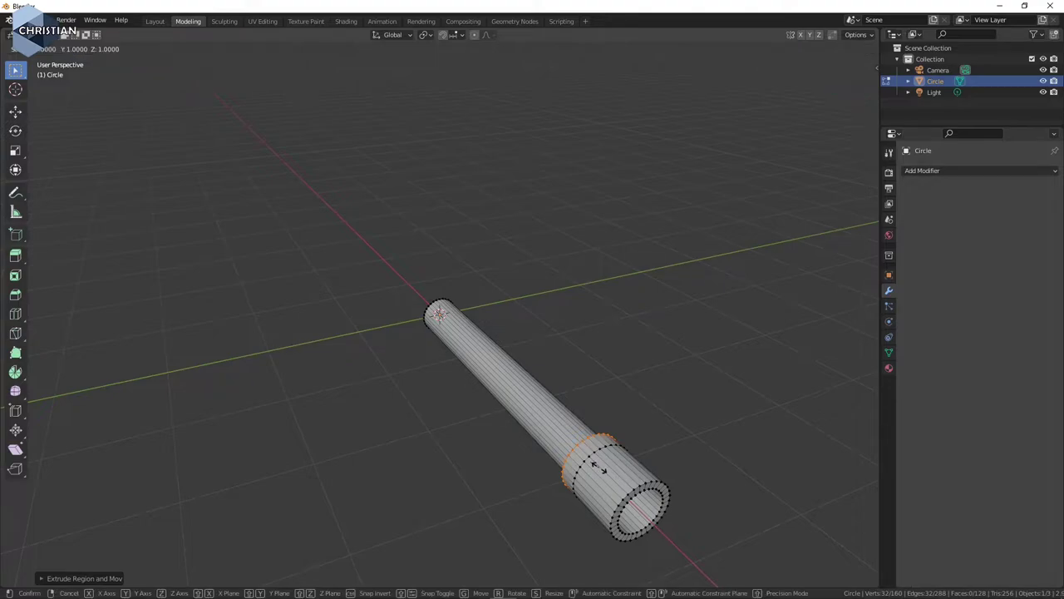
left_click(593, 466)
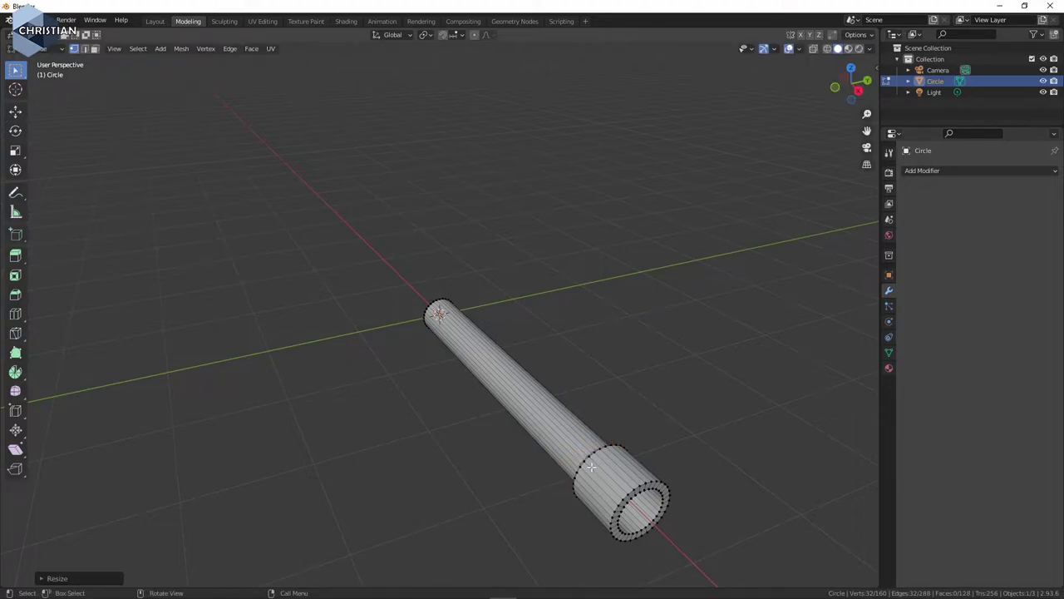
left_click(591, 466, "alt")
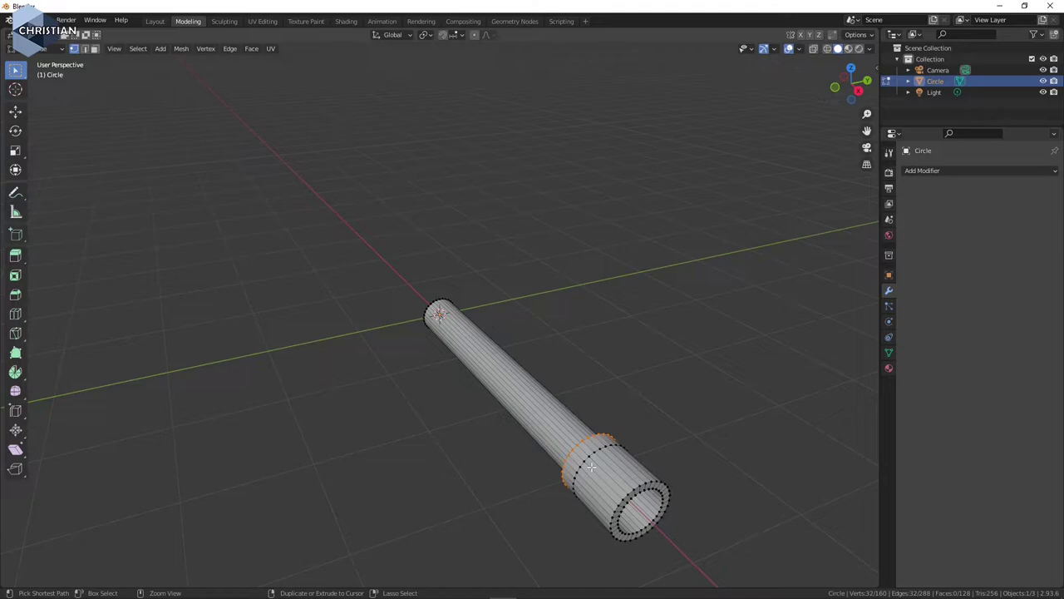
Resize the selected edge loop and extrude a ring further along the tube.
right_click(529, 459)
mouse_move(578, 432)
middle_mouse_down()
mouse_move(632, 385)
mouse_move(584, 451)
mouse_move(637, 460)
mouse_move(632, 501)
middle_mouse_up()
key("s")
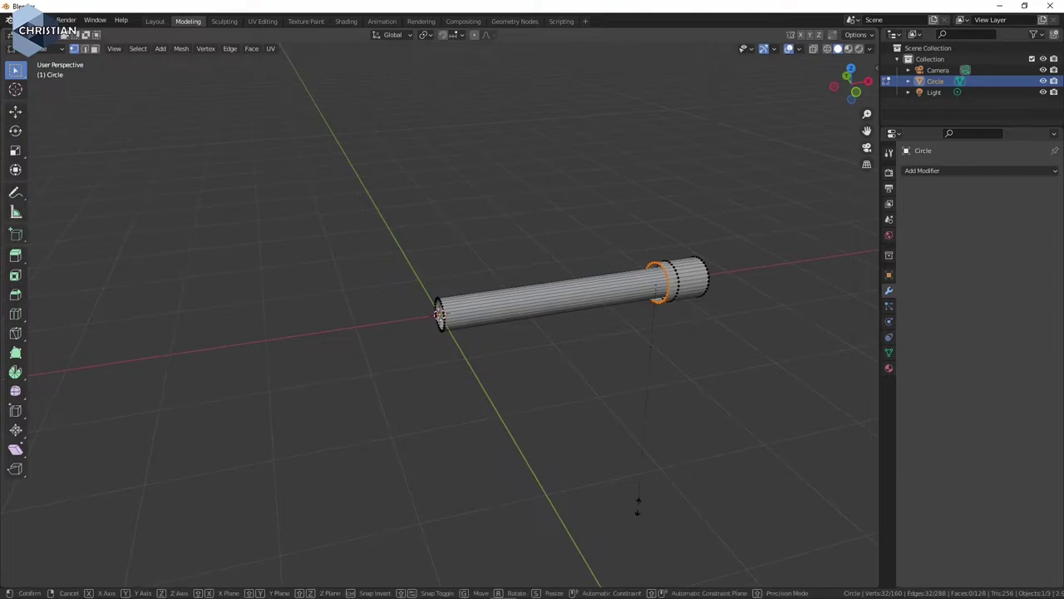
left_click(628, 451)
key("e")
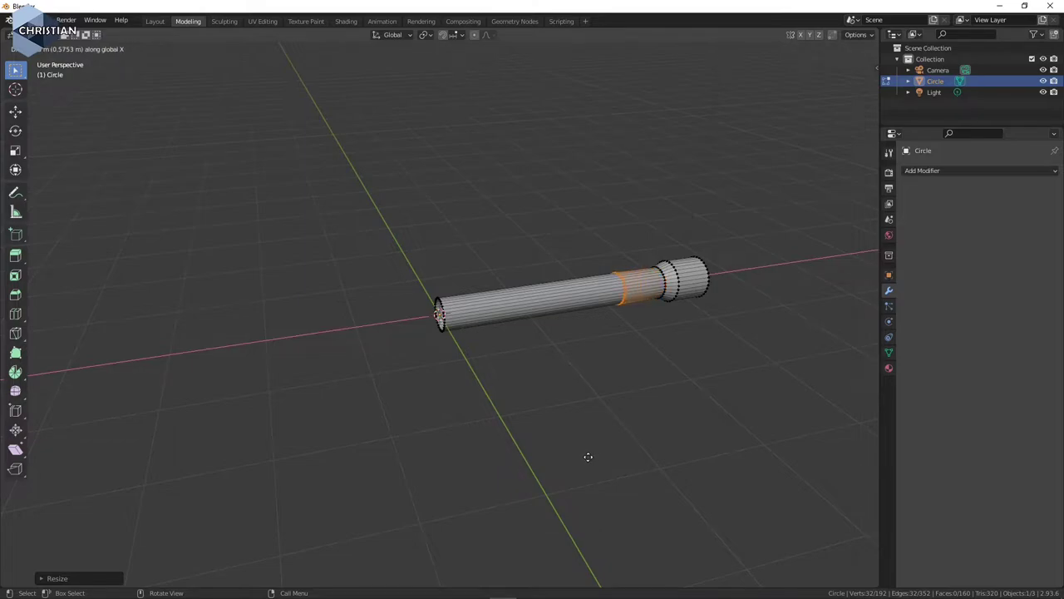
left_click(587, 456)
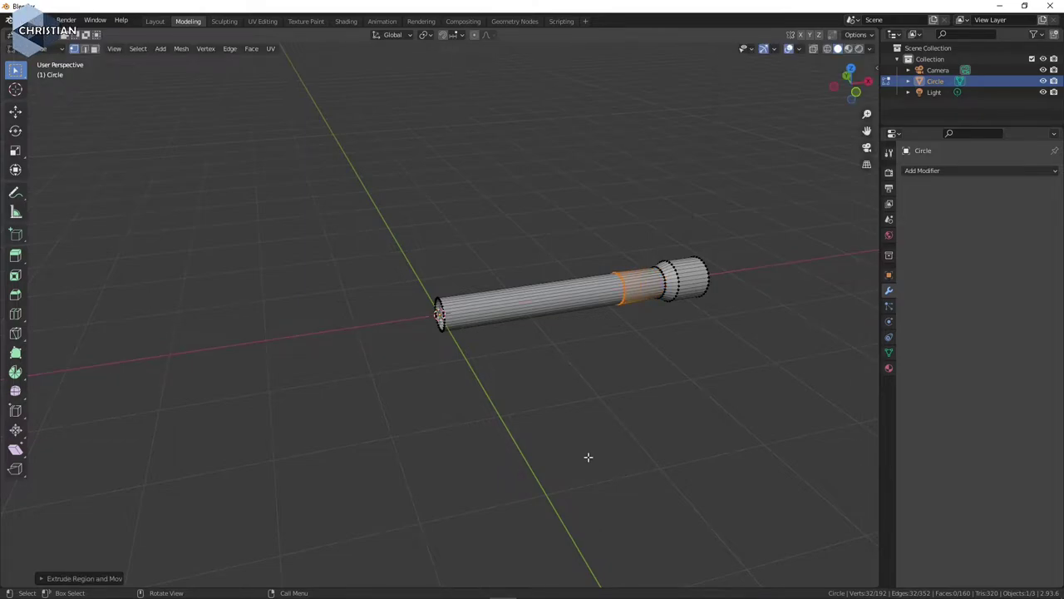
Extrude and enlarge a ring, then extrude again to lengthen the wide collar.
key("e")
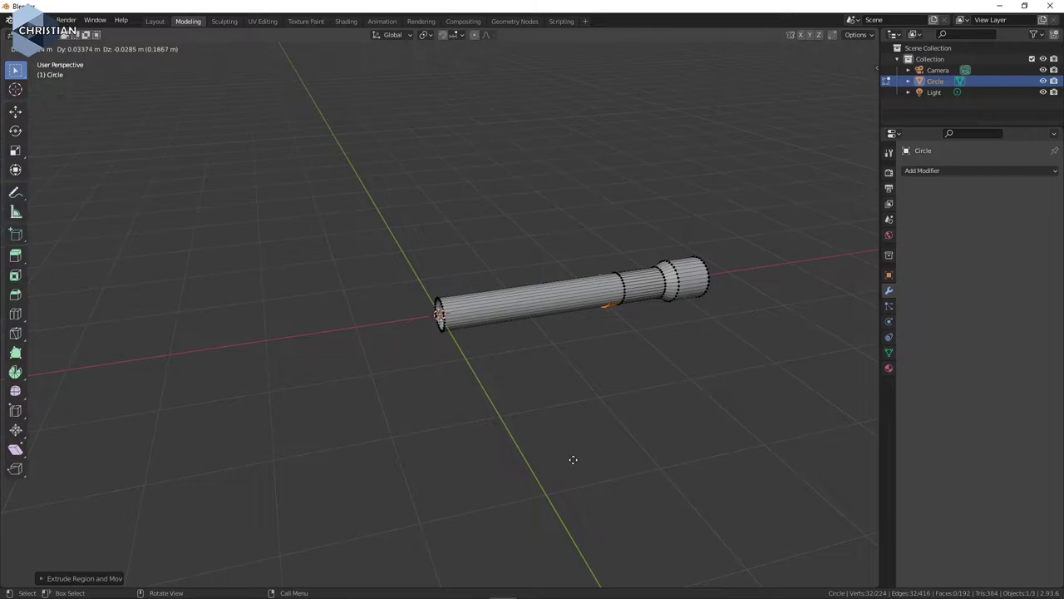
left_click(573, 460)
key("s")
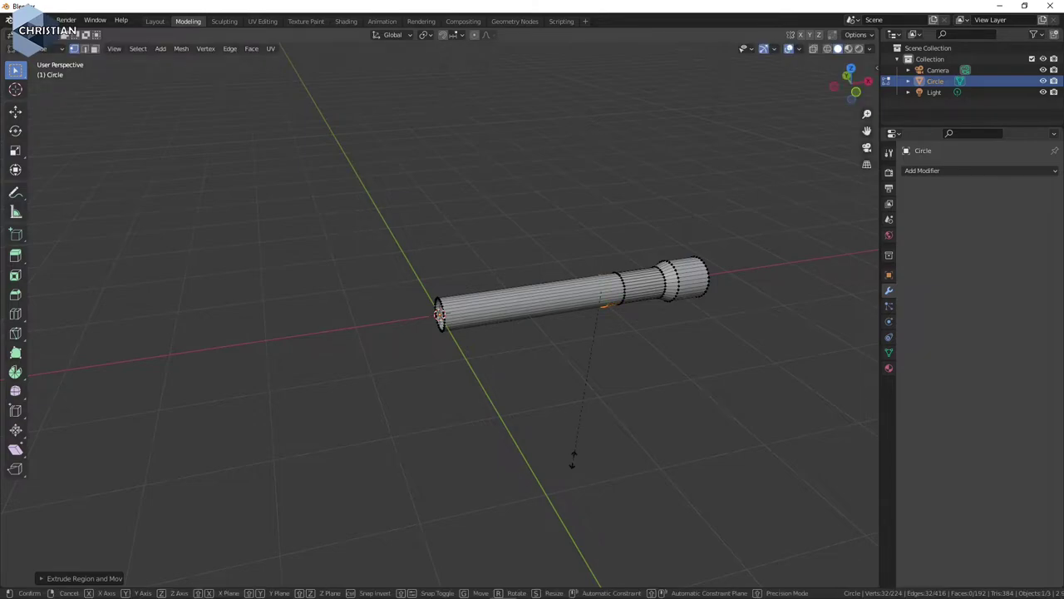
left_click(528, 562)
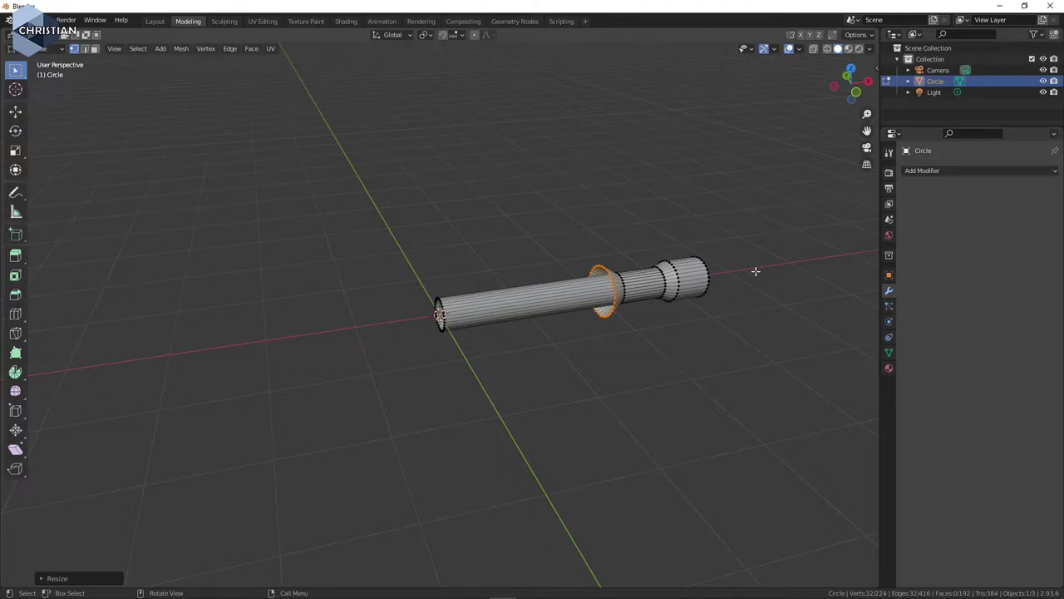
key("e")
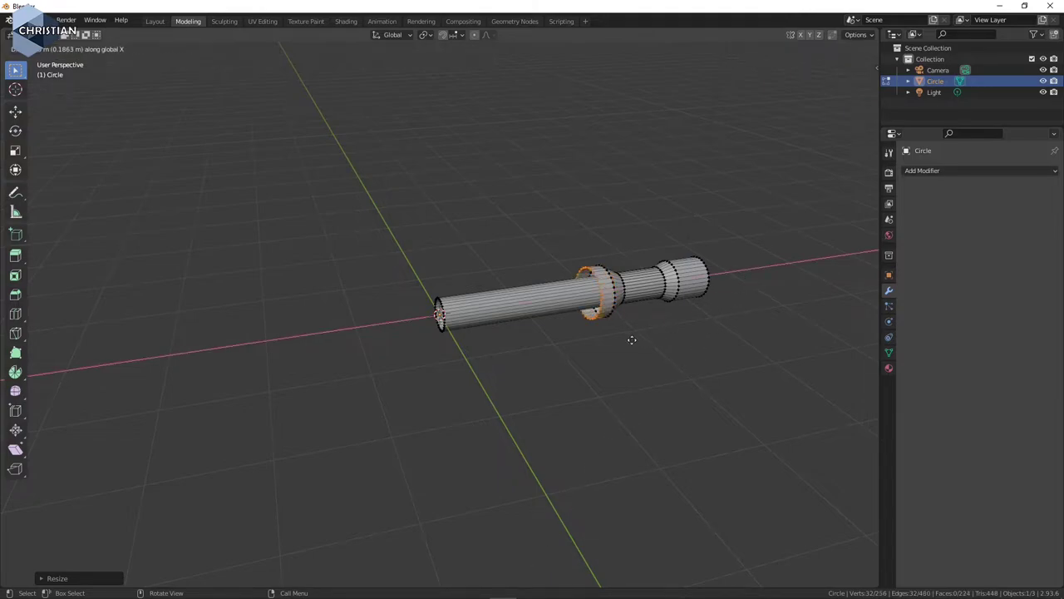
left_click(618, 341)
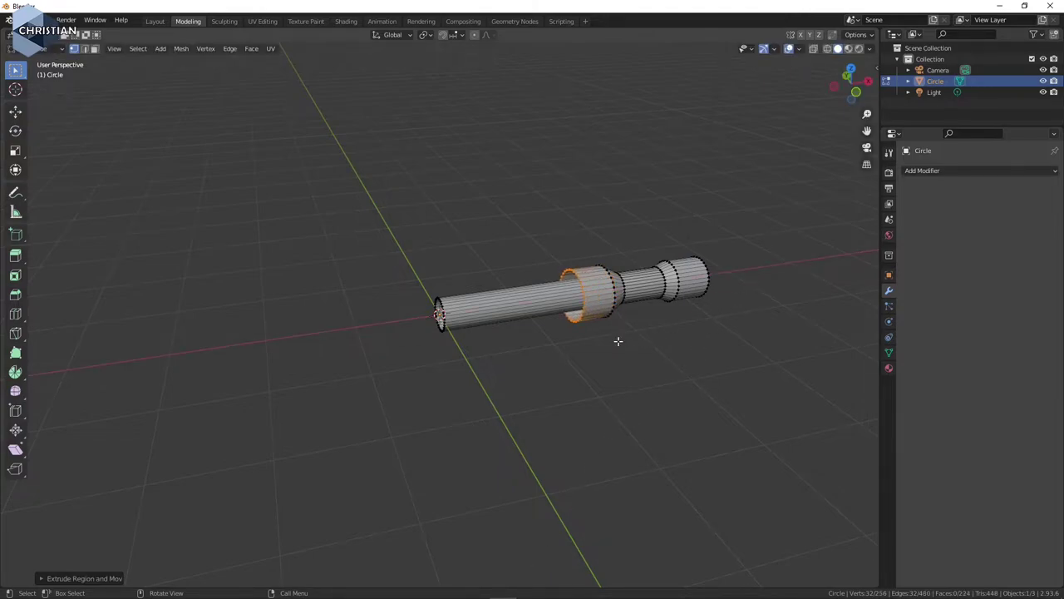
Extrude a smaller ring and a final ring along X, then return to the Layout workspace.
key("e")
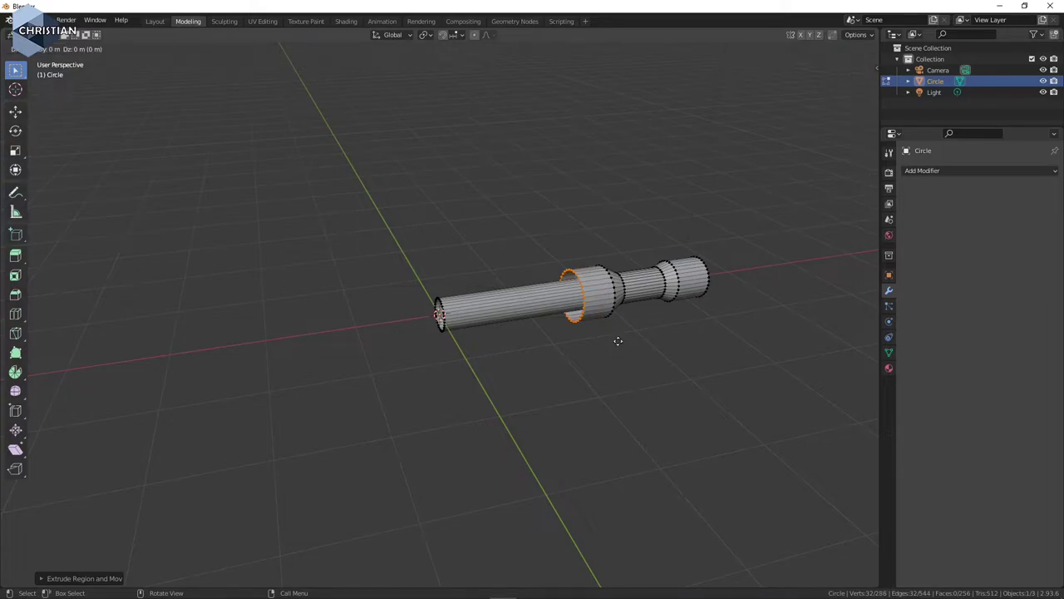
key("s")
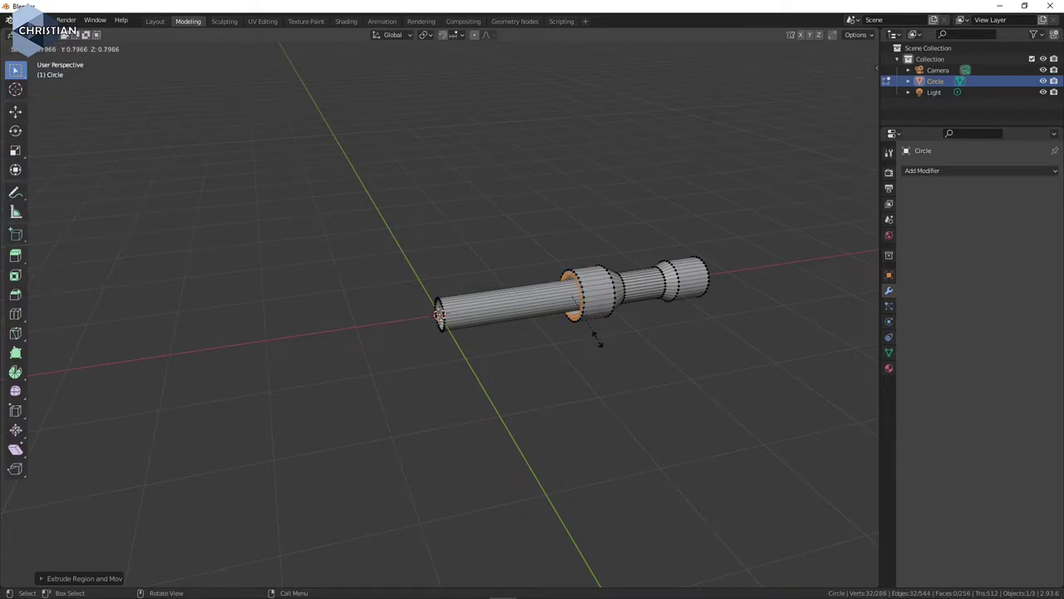
left_click(591, 336)
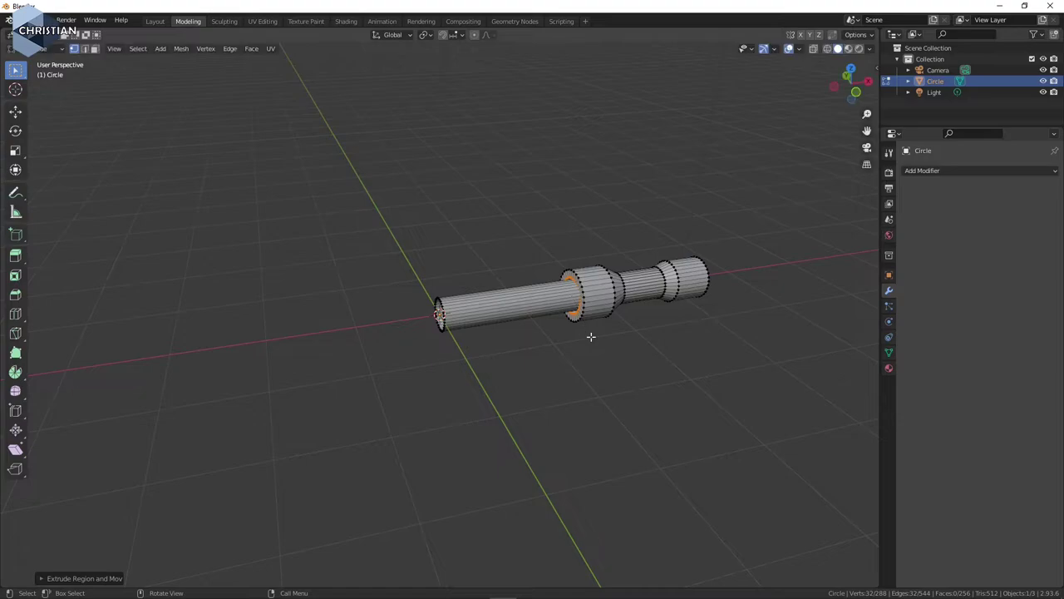
key("e")
key("x")
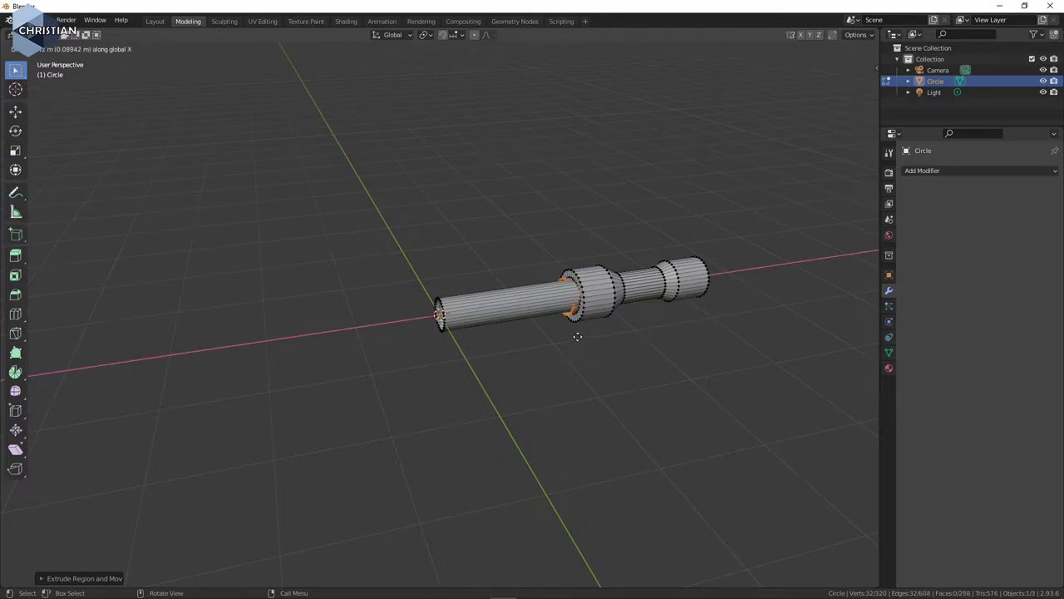
left_click(460, 353)
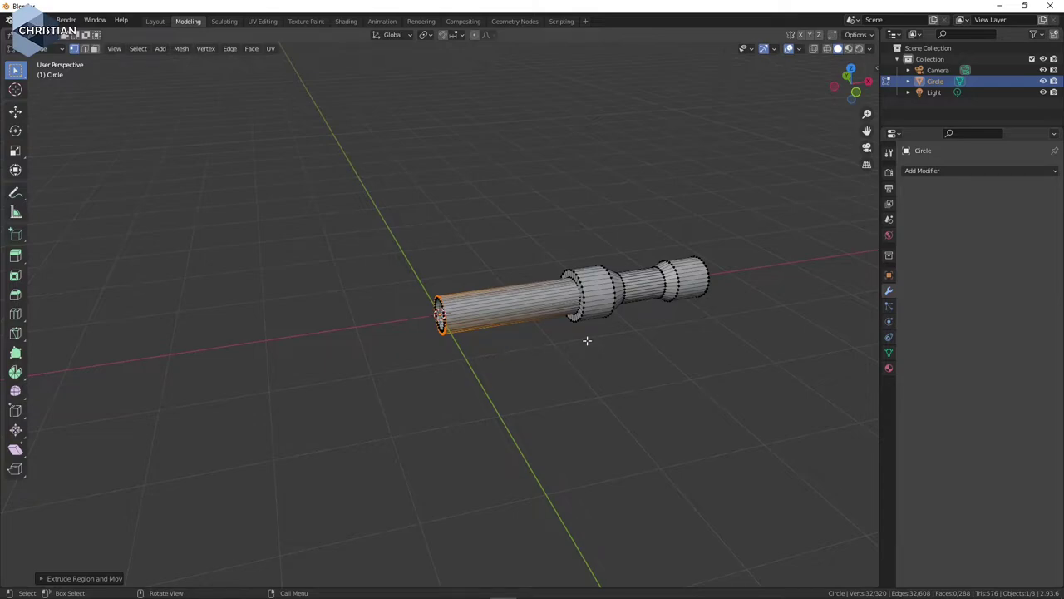
left_click(155, 20)
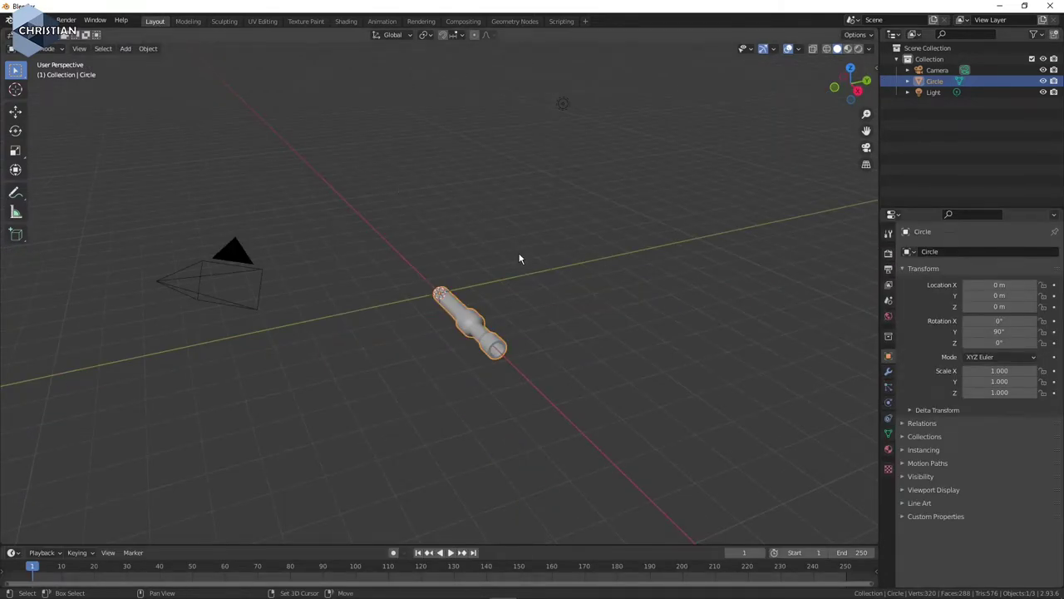
Add an icosphere at the origin behind the barrel and inspect it from several angles.
key("shift+a")
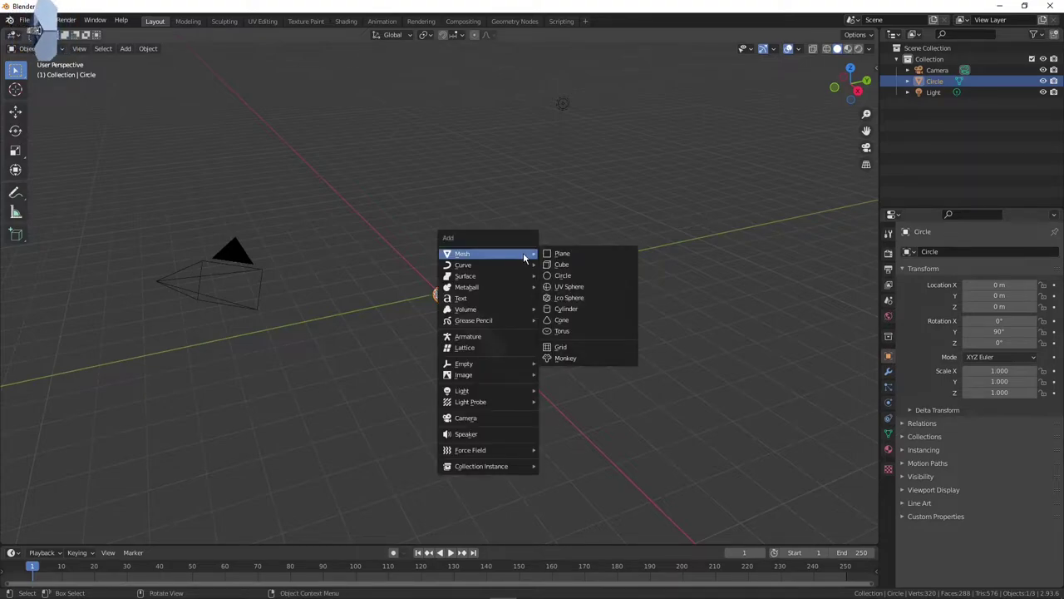
left_click(590, 301)
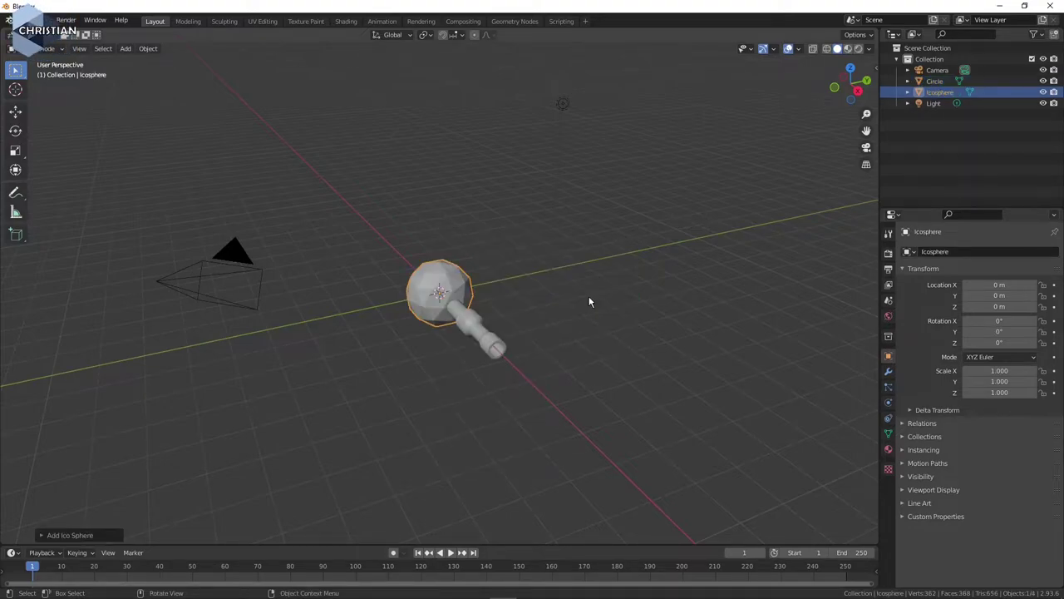
scroll(471, 347, "up", 5)
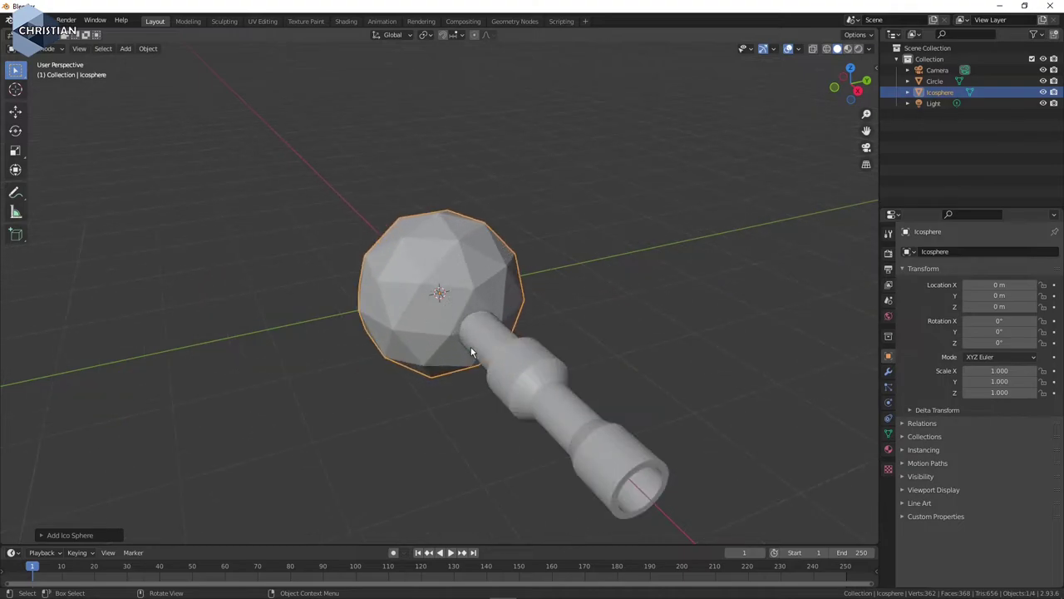
mouse_move(402, 389)
middle_mouse_down()
mouse_move(447, 345)
mouse_move(484, 337)
mouse_move(490, 374)
mouse_move(516, 383)
mouse_move(404, 392)
middle_mouse_up()
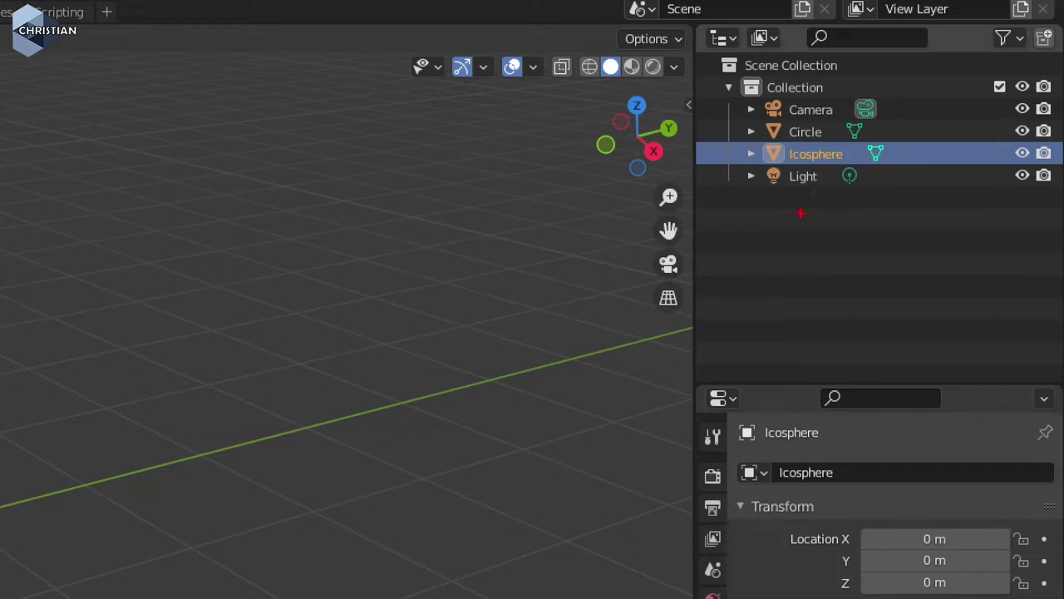
left_click_drag(781, 112, 914, 110)
left_click_drag(766, 177, 852, 175)
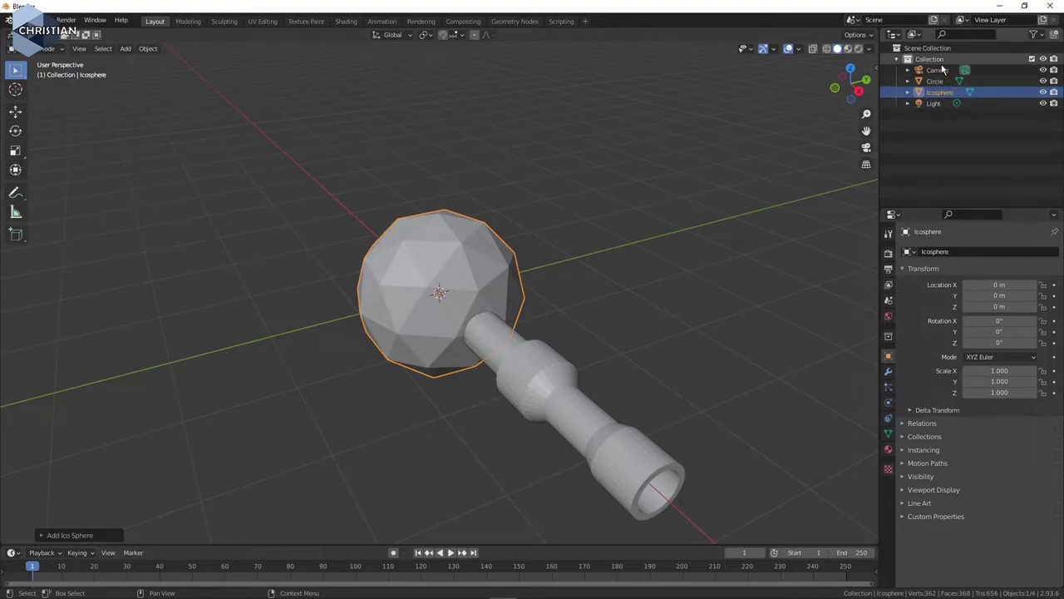
Delete the Camera and Light objects from the scene.
left_click(939, 70)
key("Delete")
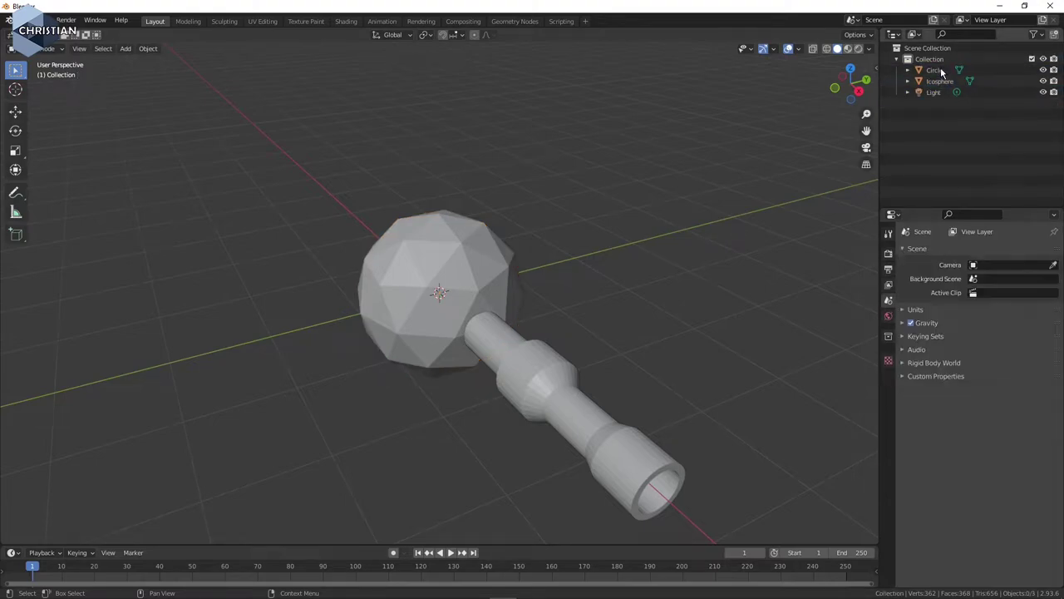
left_click(941, 93)
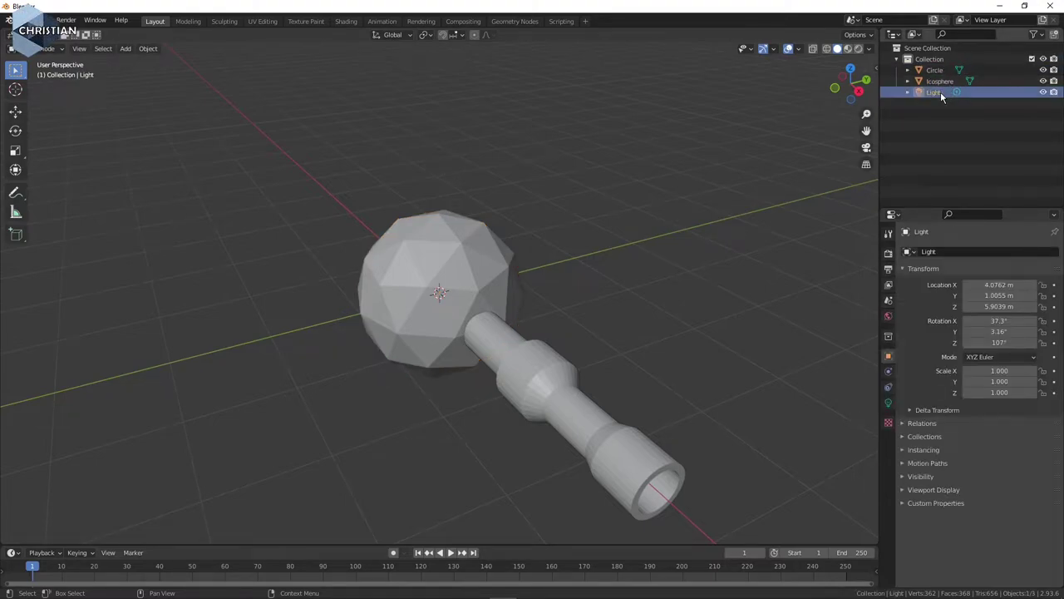
key("Delete")
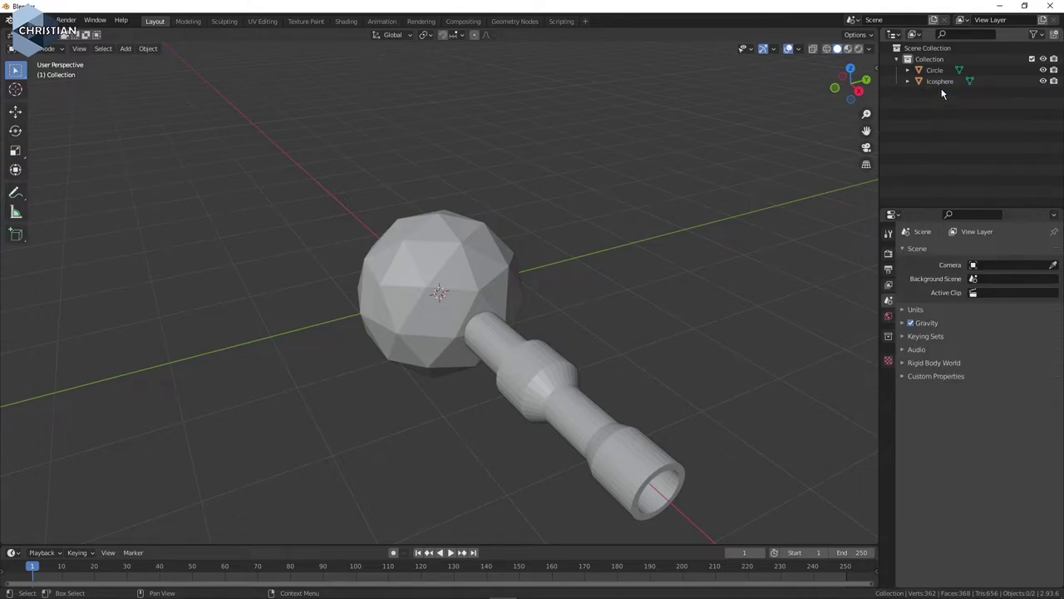
Rename the Circle barrel to 'Pipe' and the Icosphere to 'Body'.
left_click(577, 358)
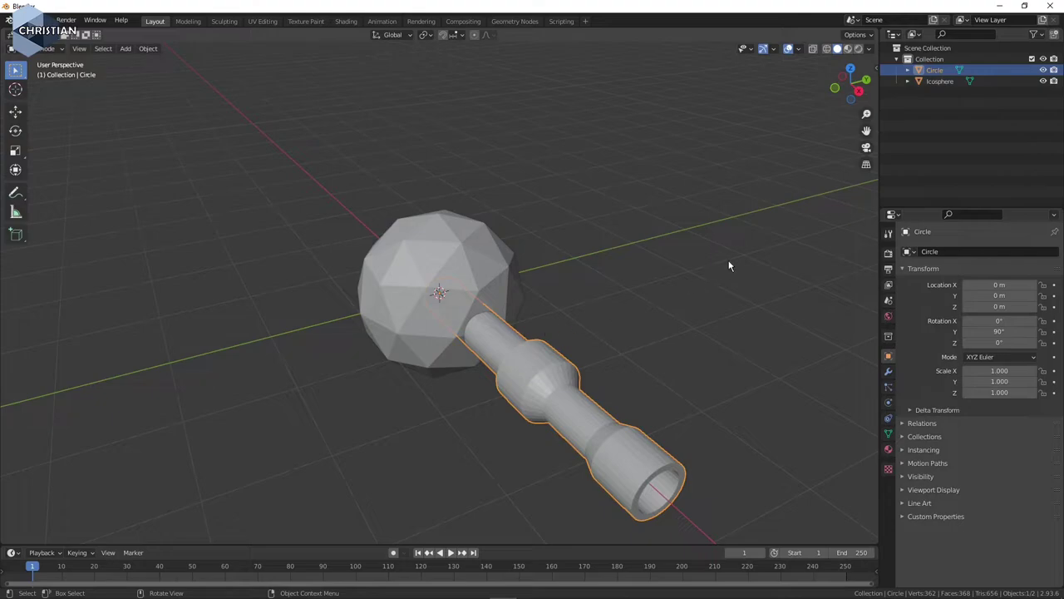
key("F2")
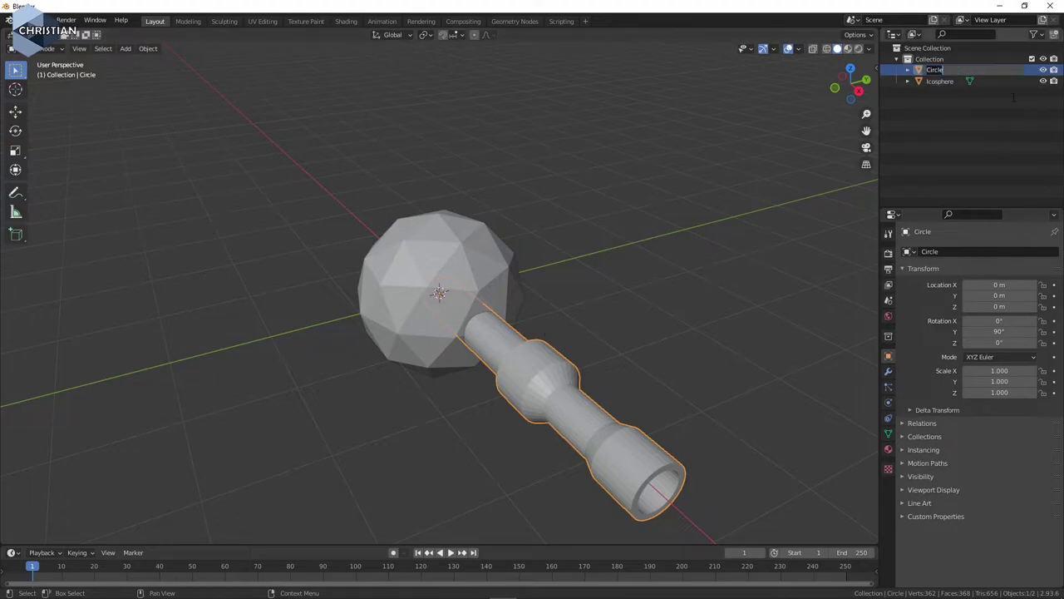
type("Pipe")
key("Return")
key("Up")
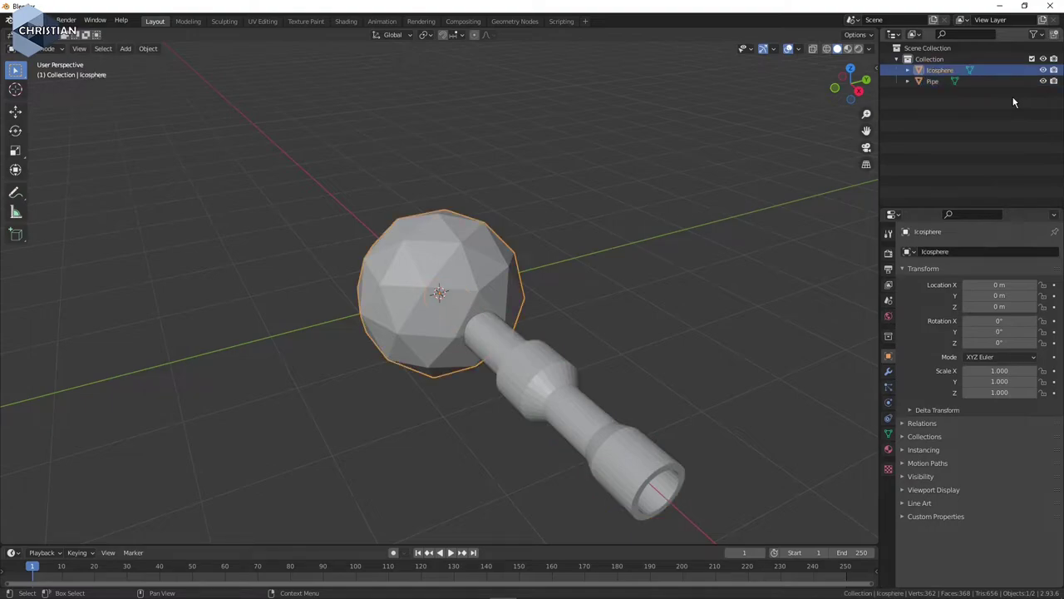
key("F2")
type("Body")
key("Return")
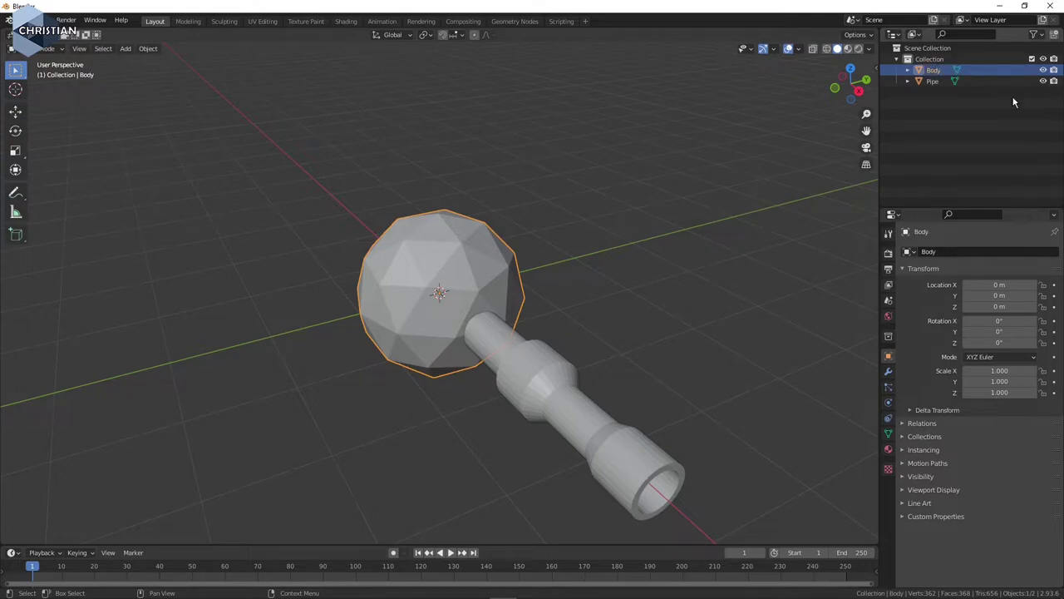
right_click(441, 291)
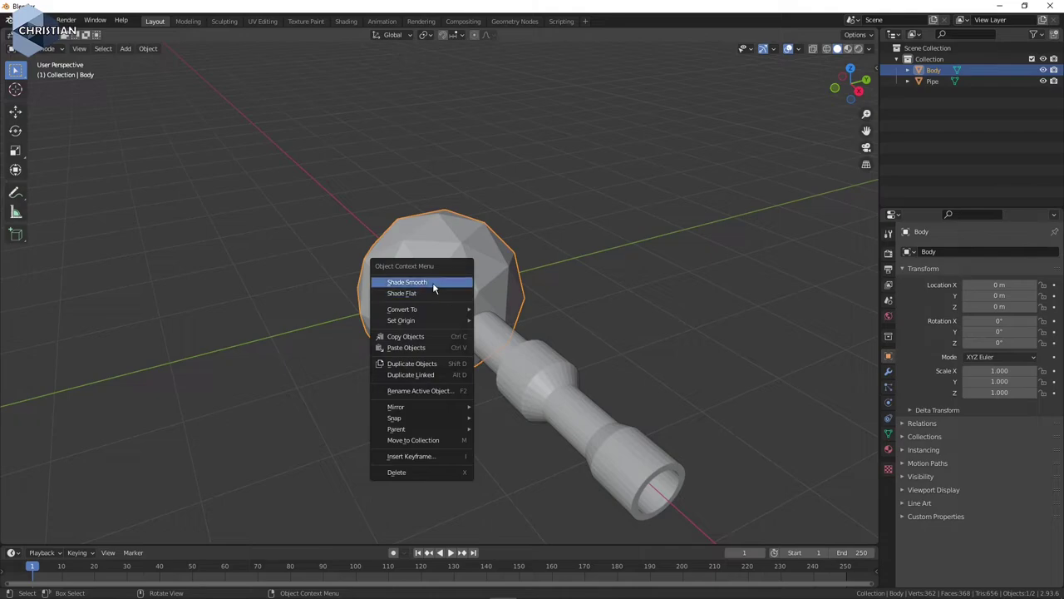
left_click(433, 283)
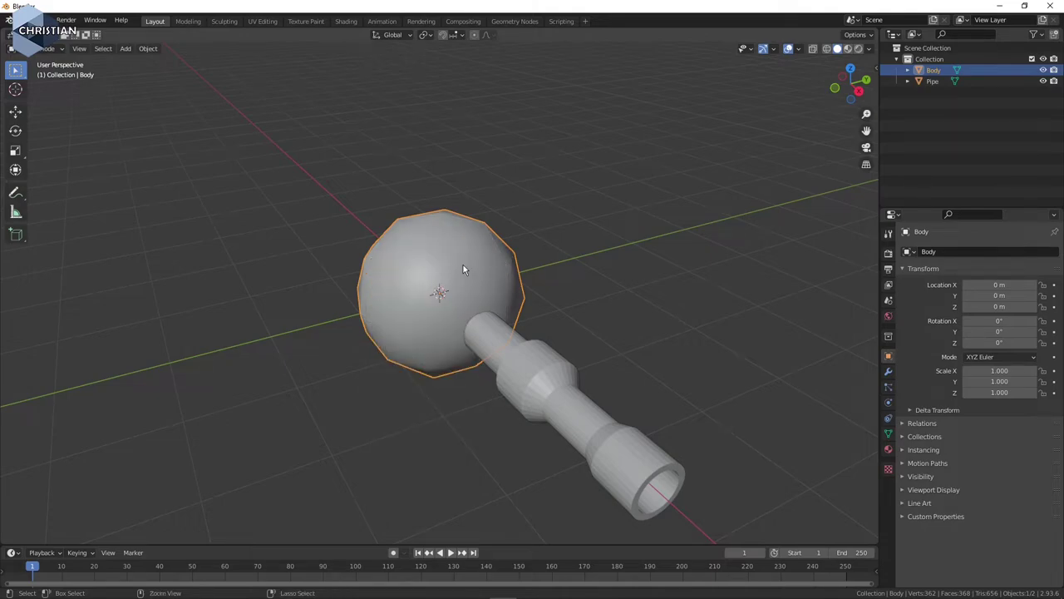
key("ctrl+z")
mouse_move(484, 318)
middle_mouse_down()
mouse_move(379, 302)
mouse_move(466, 287)
mouse_move(561, 308)
mouse_move(577, 318)
mouse_move(568, 336)
middle_mouse_up()
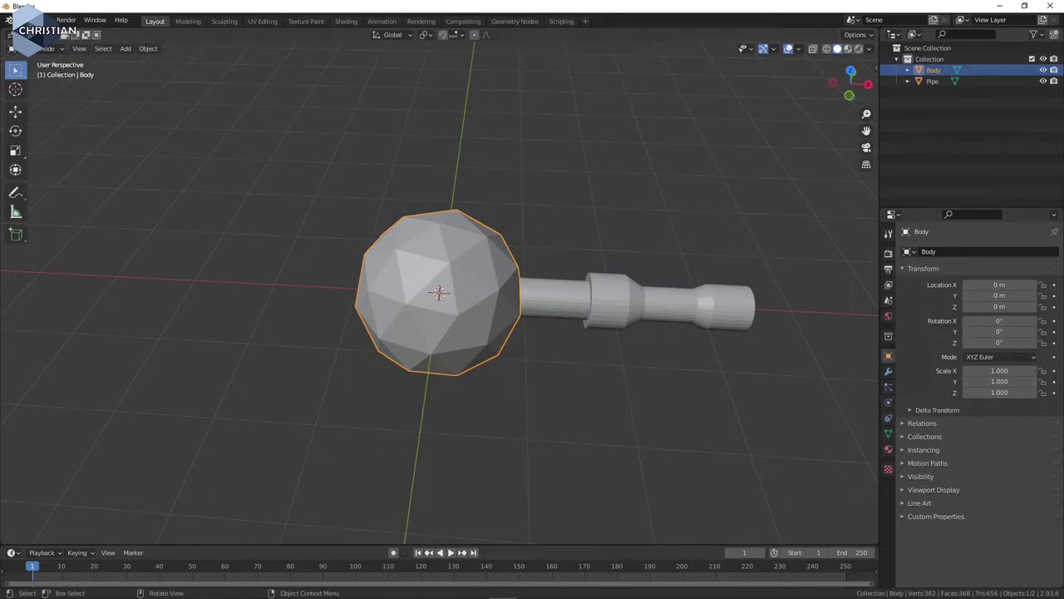
Bring up the File > Export > FBX (.fbx) export window.
left_click(26, 19)
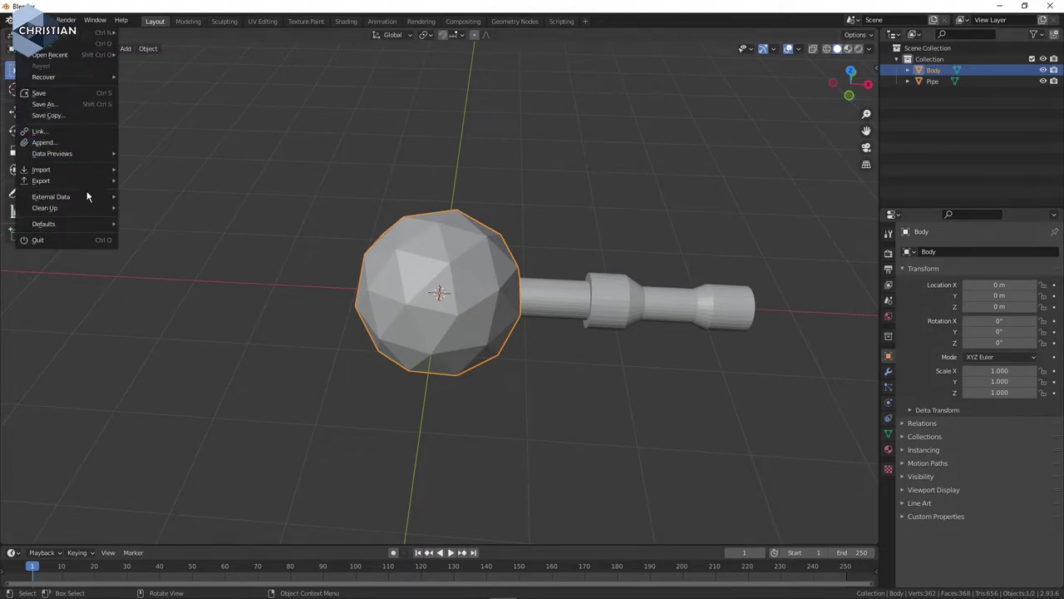
mouse_move(42, 180)
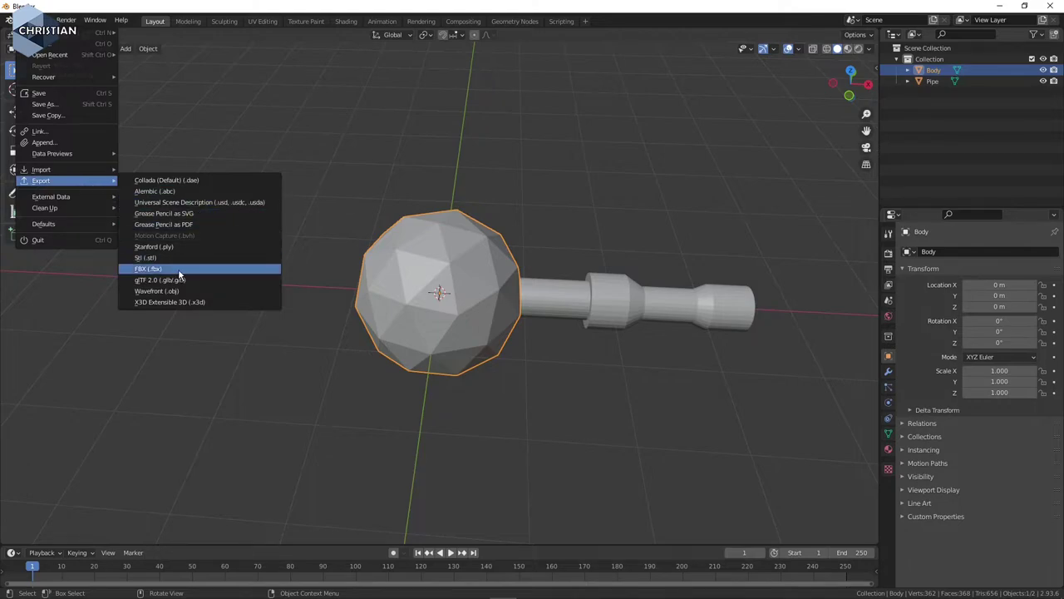
left_click(178, 270)
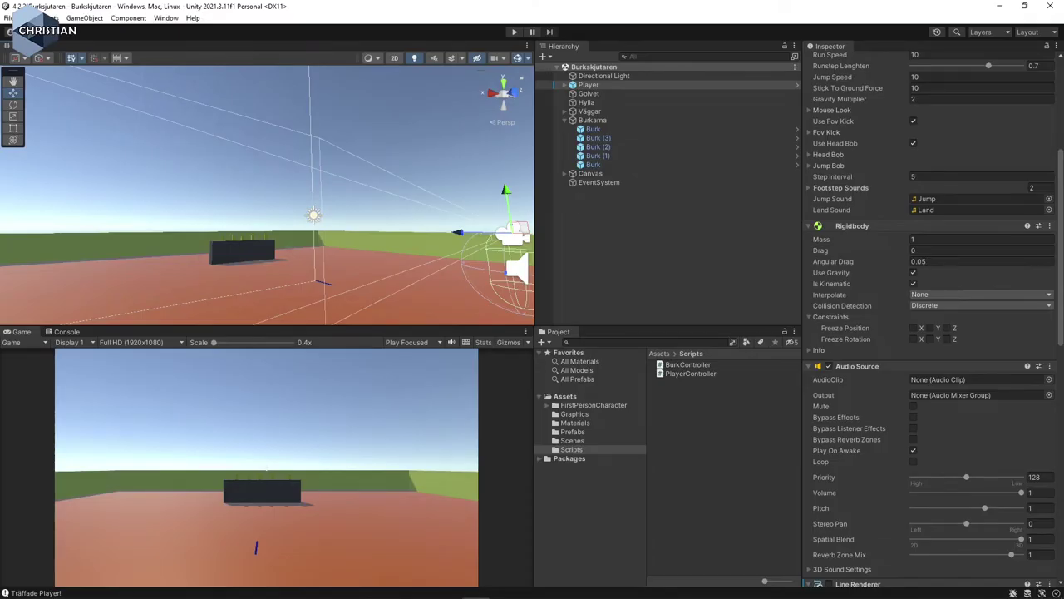
Create a folder named 'Models' inside Unity's Assets folder.
left_click(572, 400)
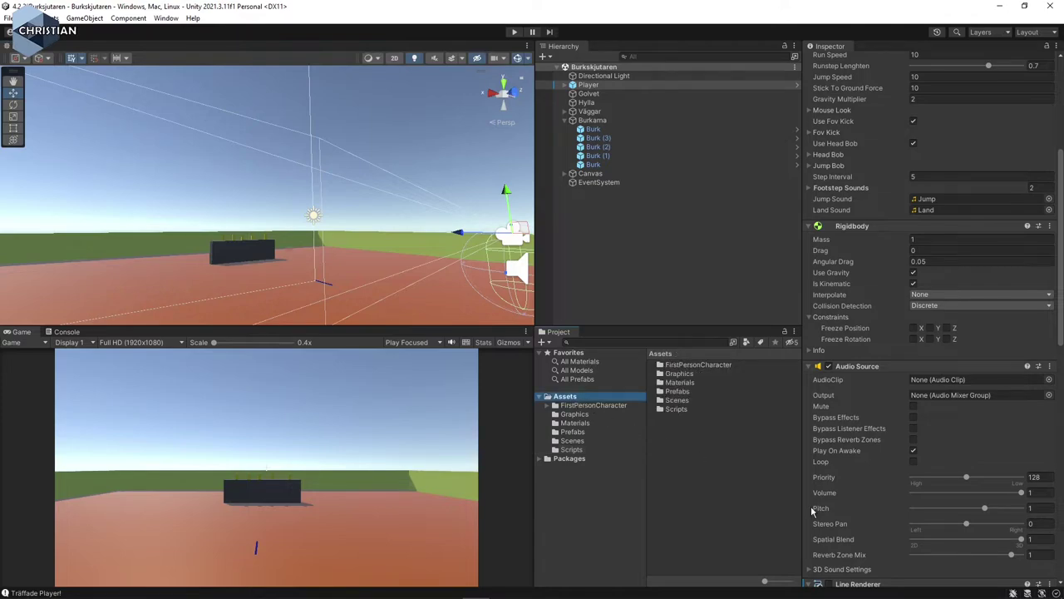
right_click(715, 470)
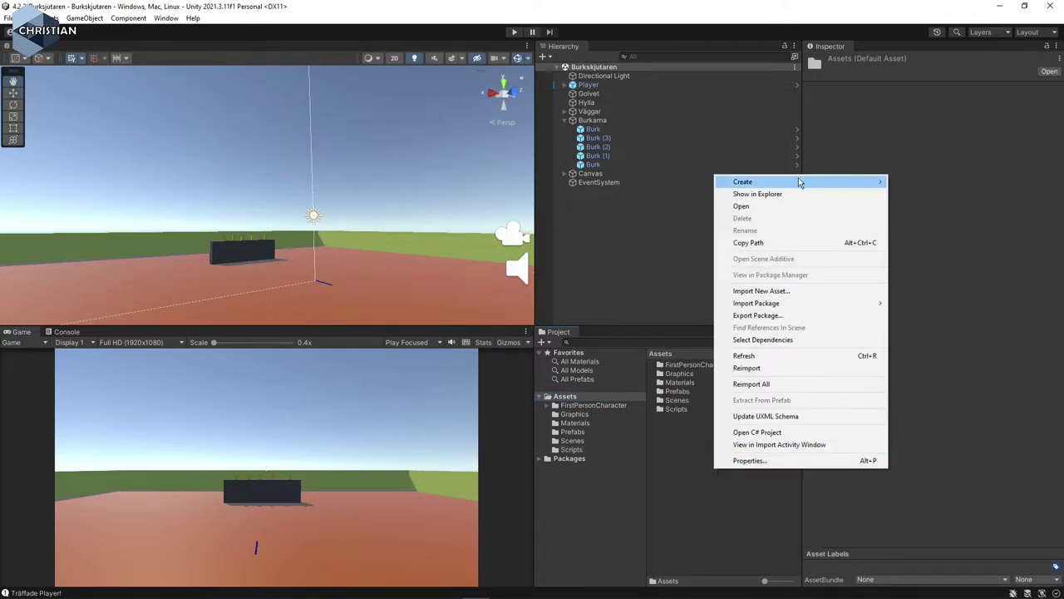
mouse_move(743, 181)
left_click(953, 127)
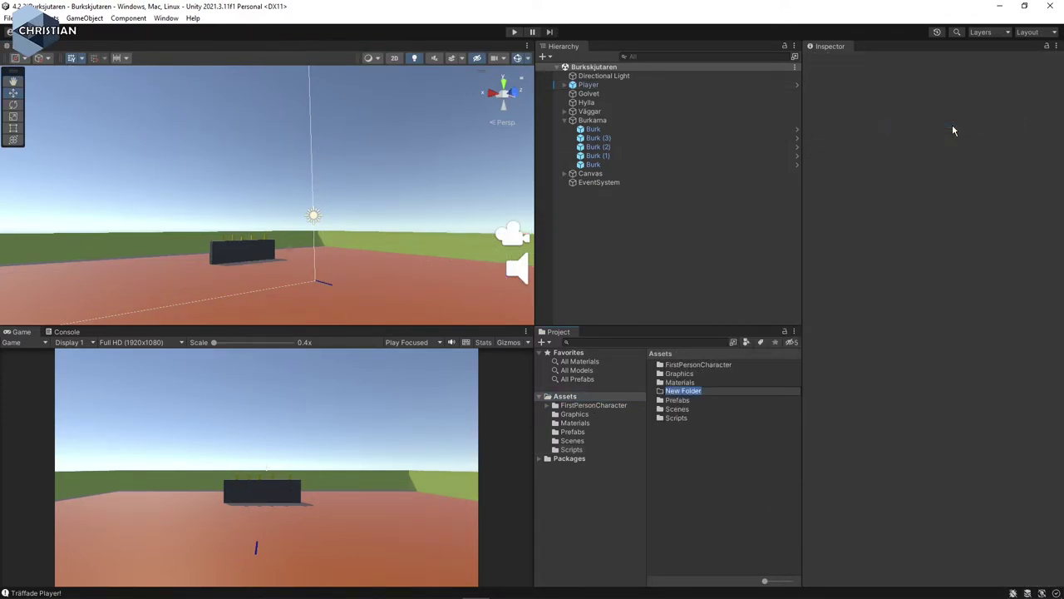
type("Models")
key("Return")
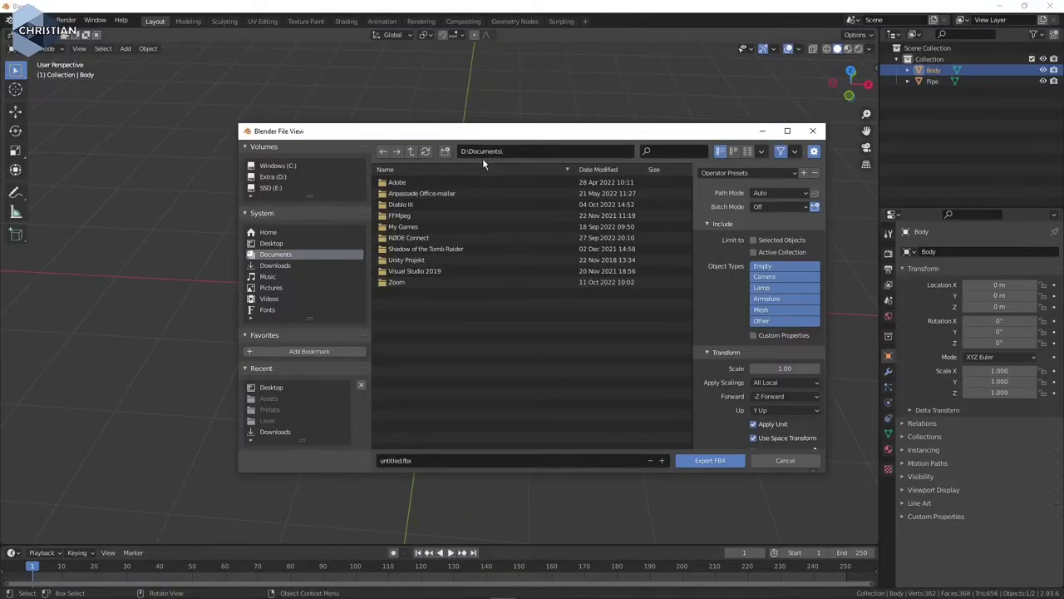
Point the export browser at Desktop > 4.2.2_Burksjutaren > Assets > Models.
left_click(273, 243)
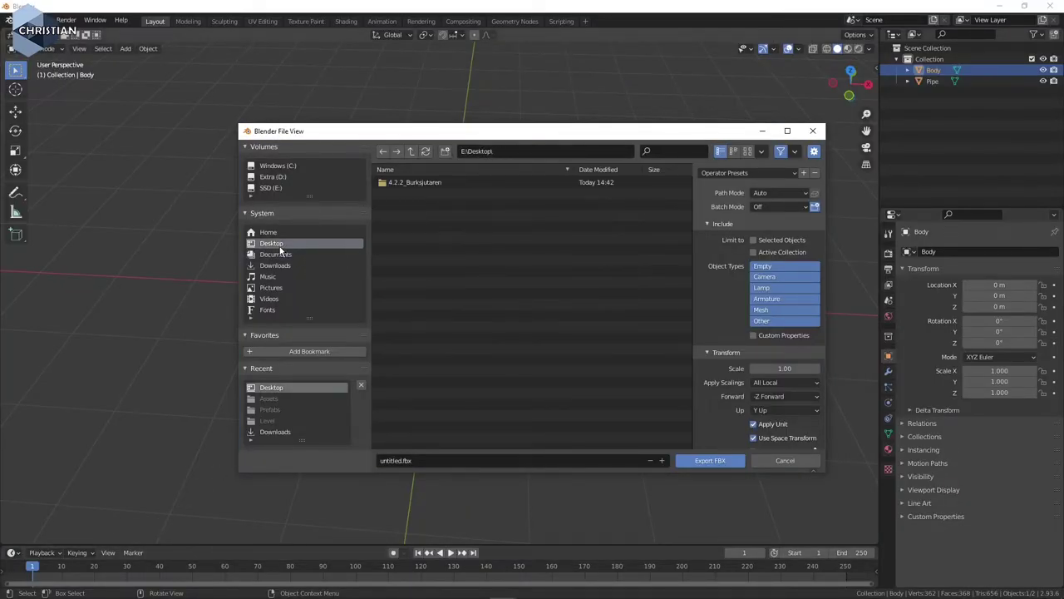
left_click(430, 183)
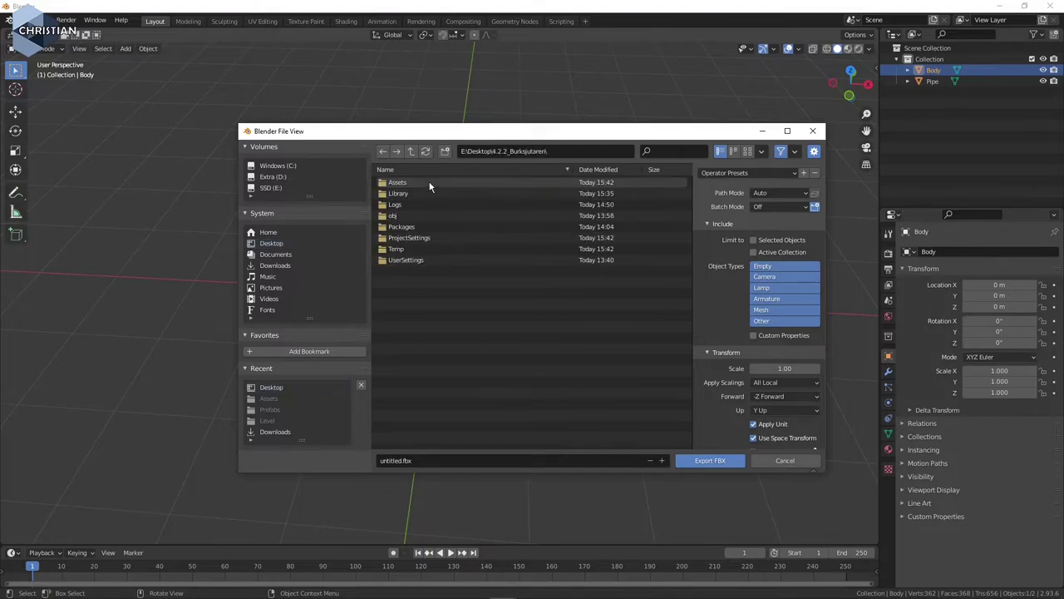
left_click(408, 184)
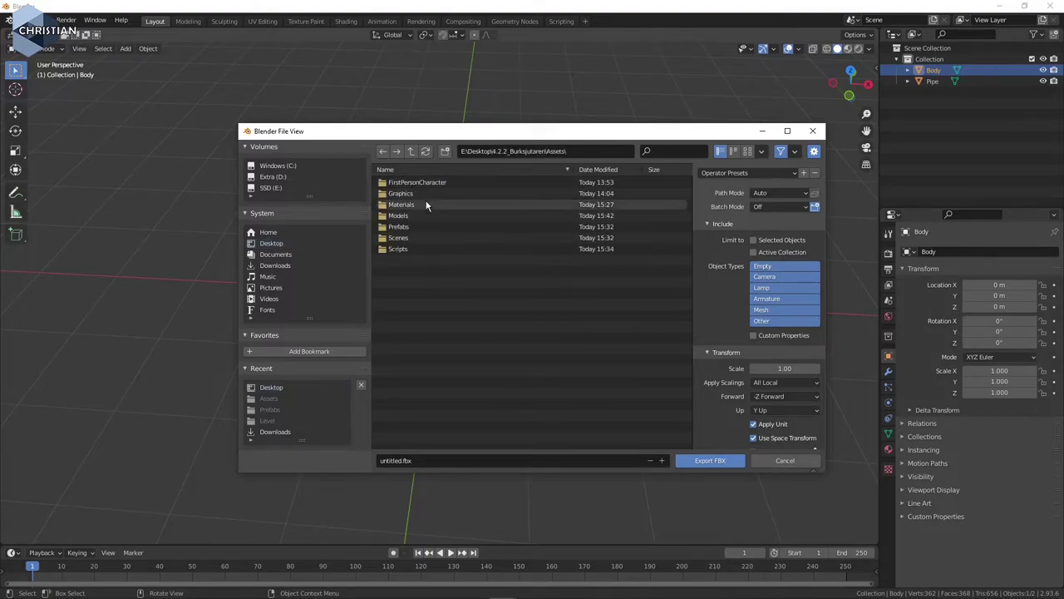
left_click(409, 216)
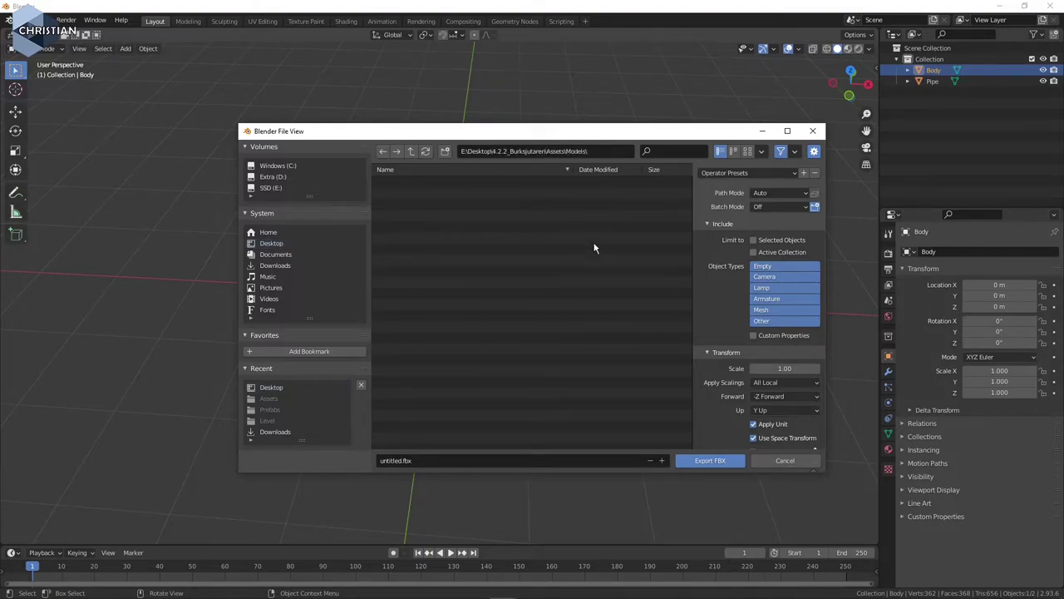
Change the export file name from untitled.fbx to Kanon.fbx.
left_click(390, 462)
key("BackSpace")
key("BackSpace")
key("BackSpace")
key("BackSpace")
key("BackSpace")
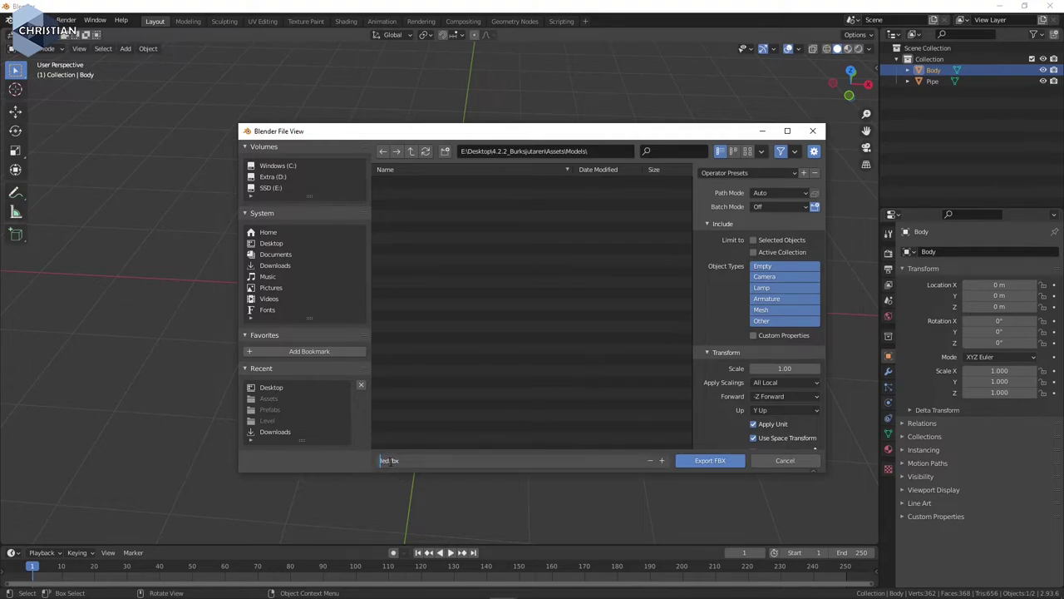
key("Delete")
key("Delete")
key("Delete")
type("Kanon")
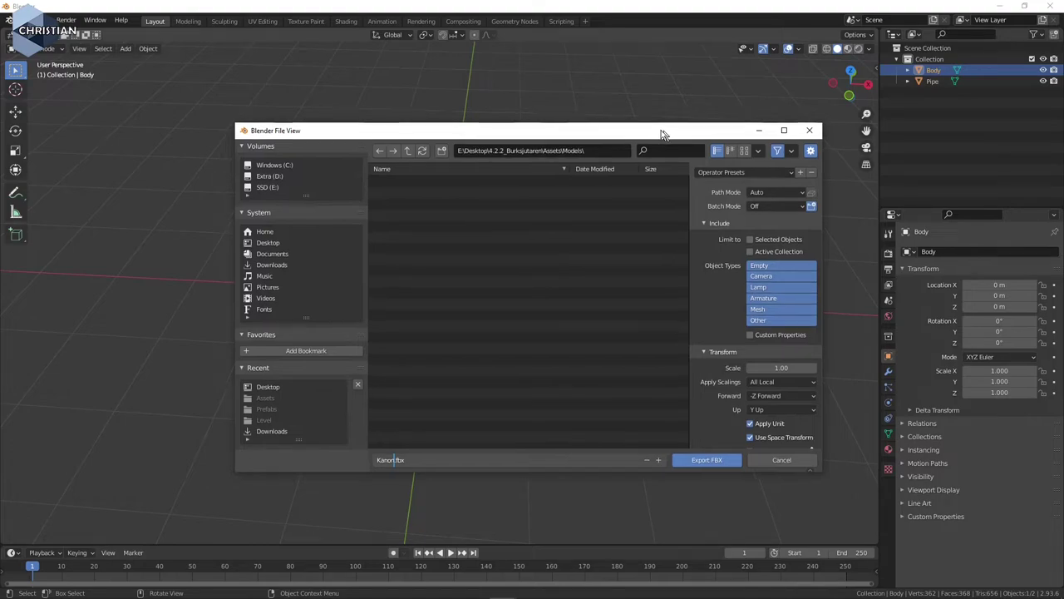
left_click_drag(666, 133, 464, 129)
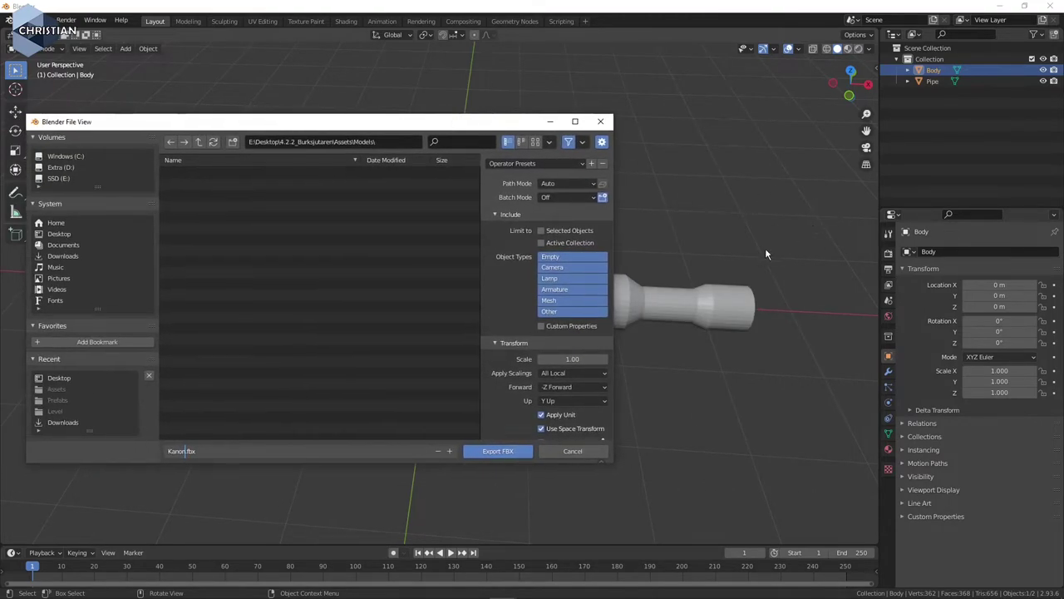
scroll(765, 248, "down", 5)
mouse_move(515, 127)
left_mouse_down()
mouse_move(220, 101)
mouse_move(368, 110)
left_mouse_up()
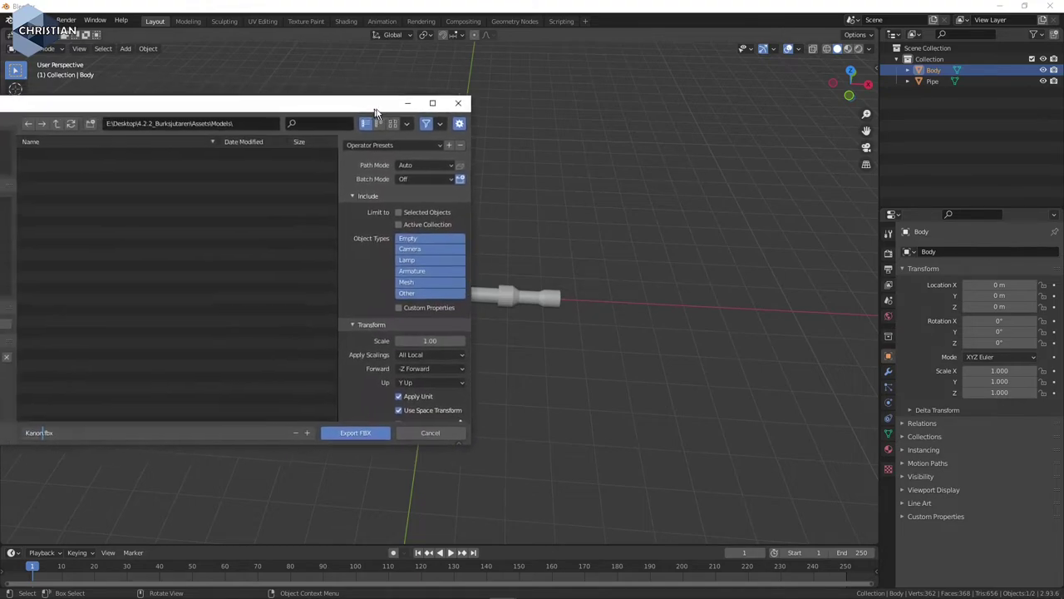
middle_click_drag(690, 312, 500, 214)
mouse_move(350, 109)
left_mouse_down()
mouse_move(440, 422)
mouse_move(504, 290)
mouse_move(552, 138)
mouse_move(569, 119)
left_mouse_up()
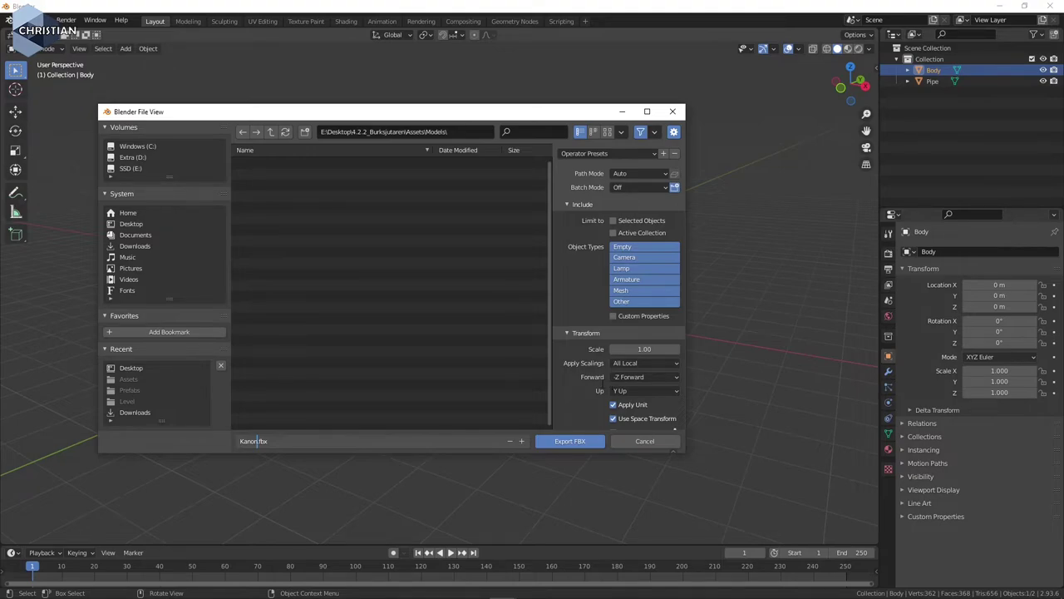
left_click(573, 410)
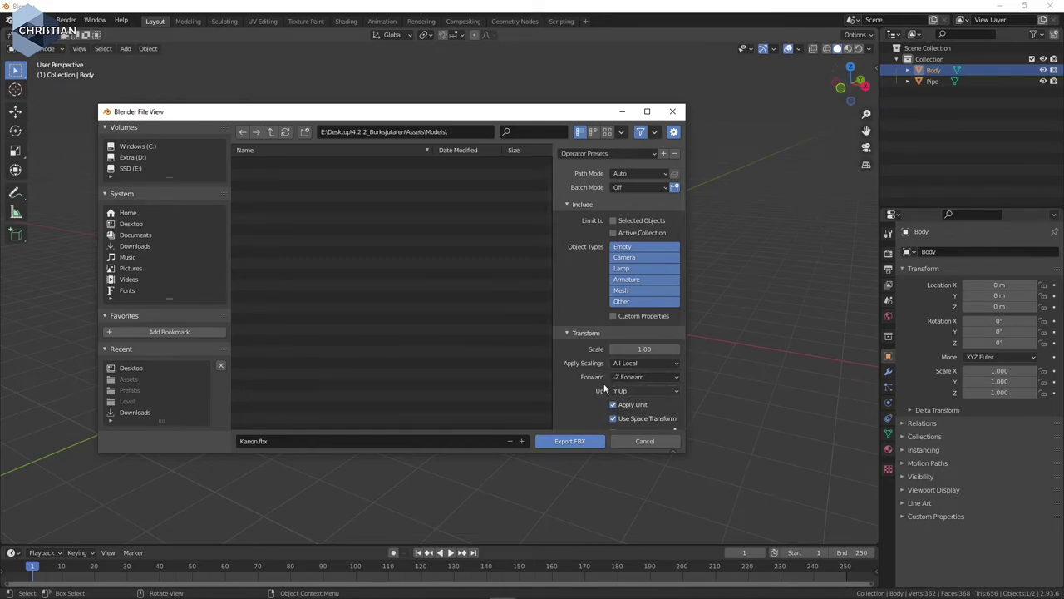
In the Kanon.fbx export's Transform section, choose X Forward and Z Up.
left_click(661, 378)
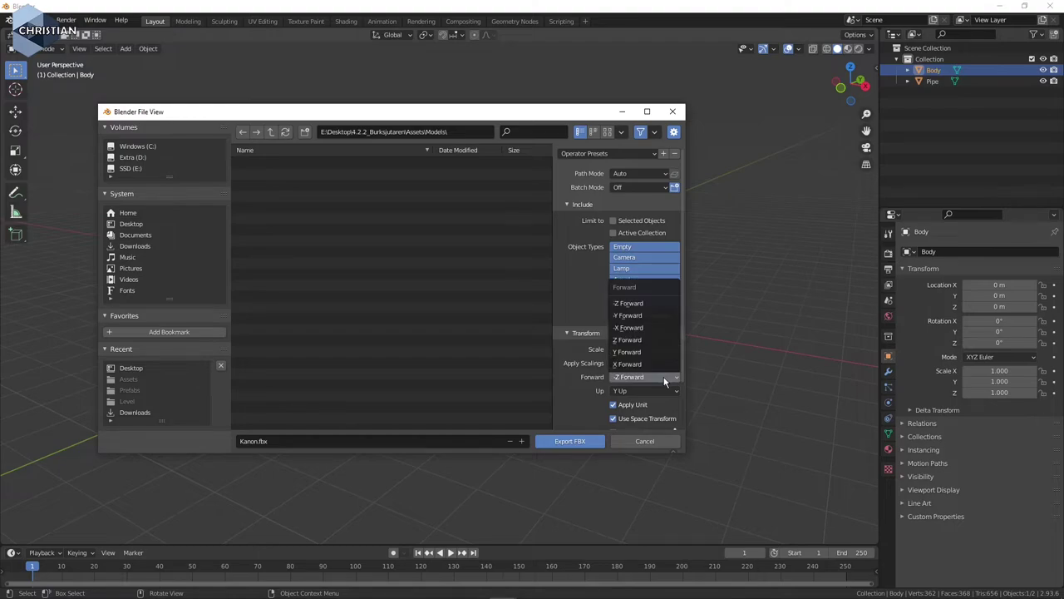
left_click(649, 366)
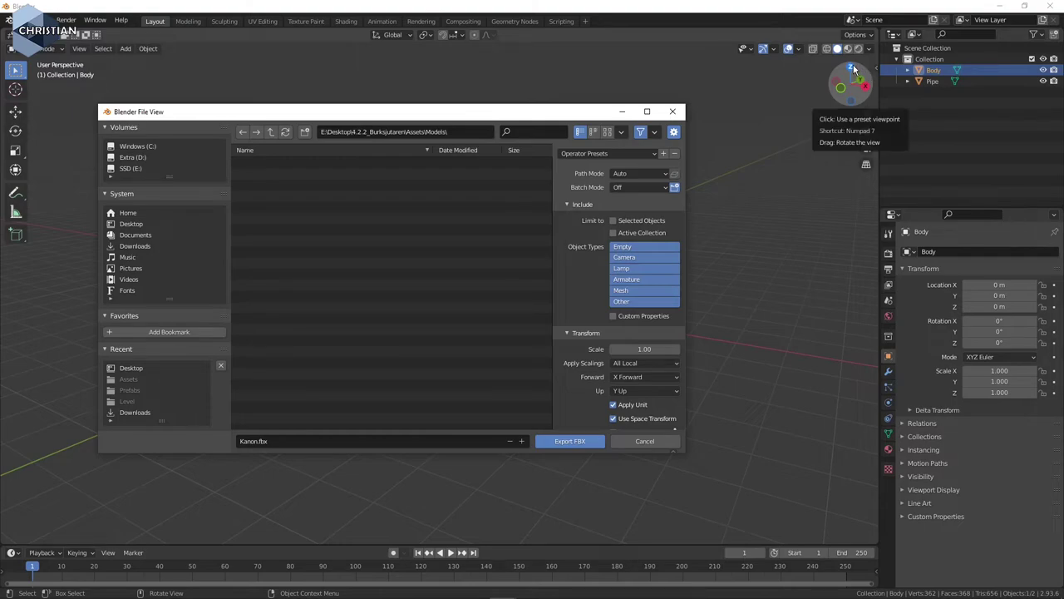
left_click(637, 393)
left_click(628, 354)
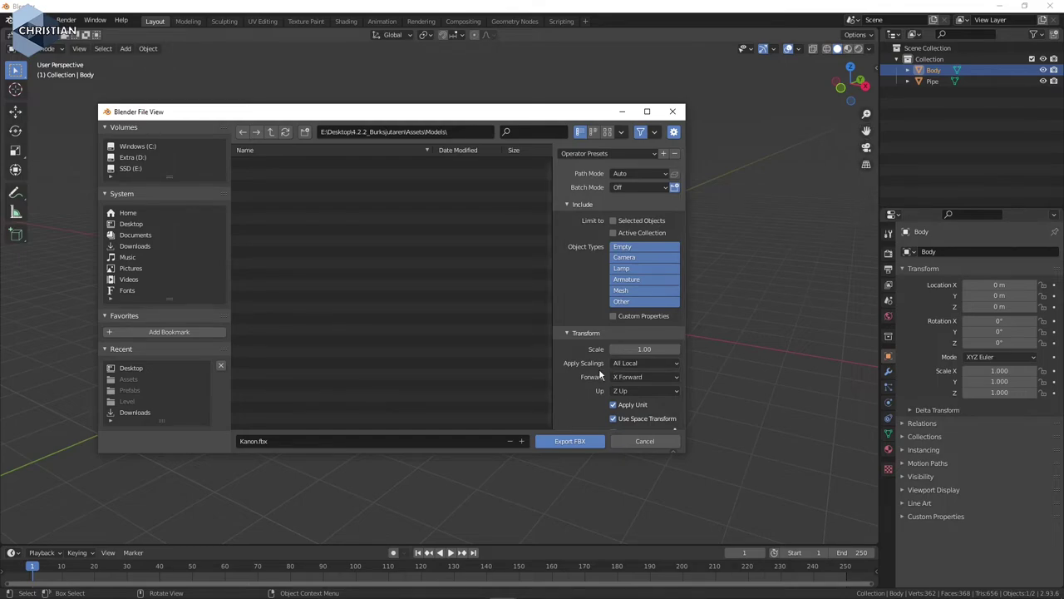
Export Kanon.fbx, then select the imported Kanon model in Unity's Models folder.
left_click(570, 442)
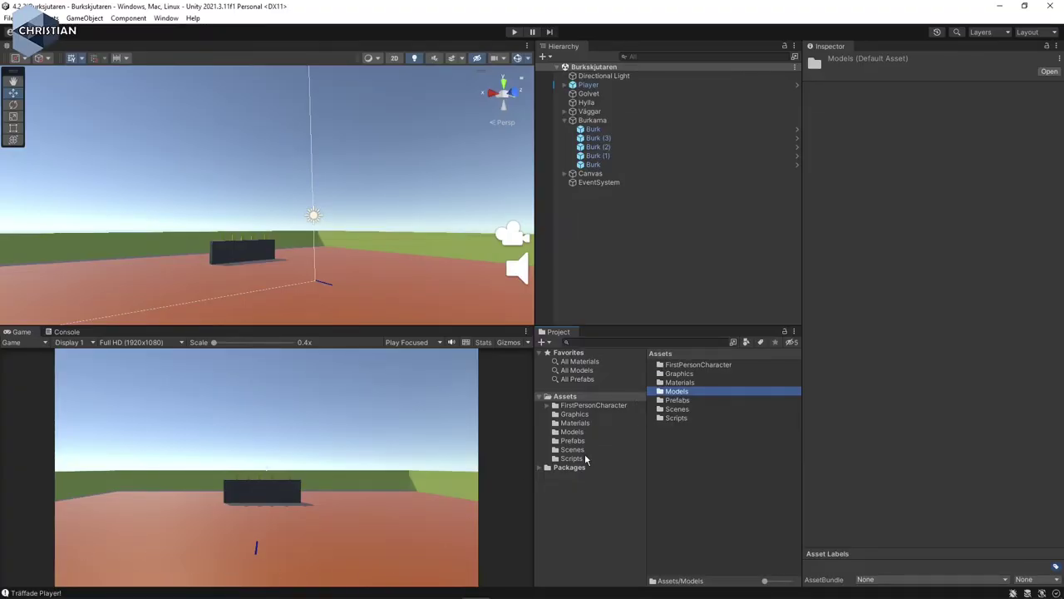
left_click(574, 432)
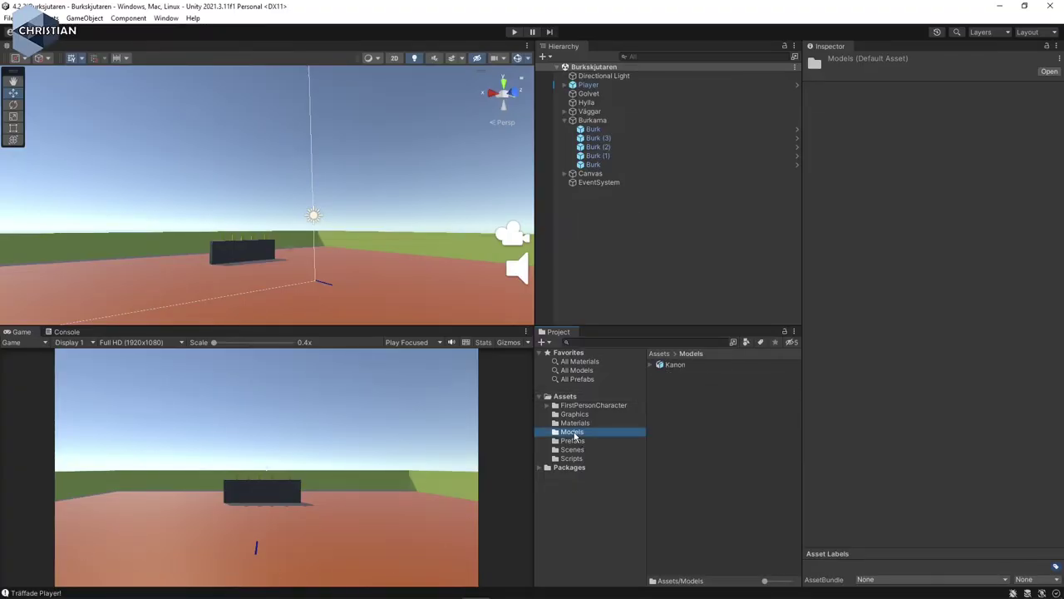
left_click(675, 365)
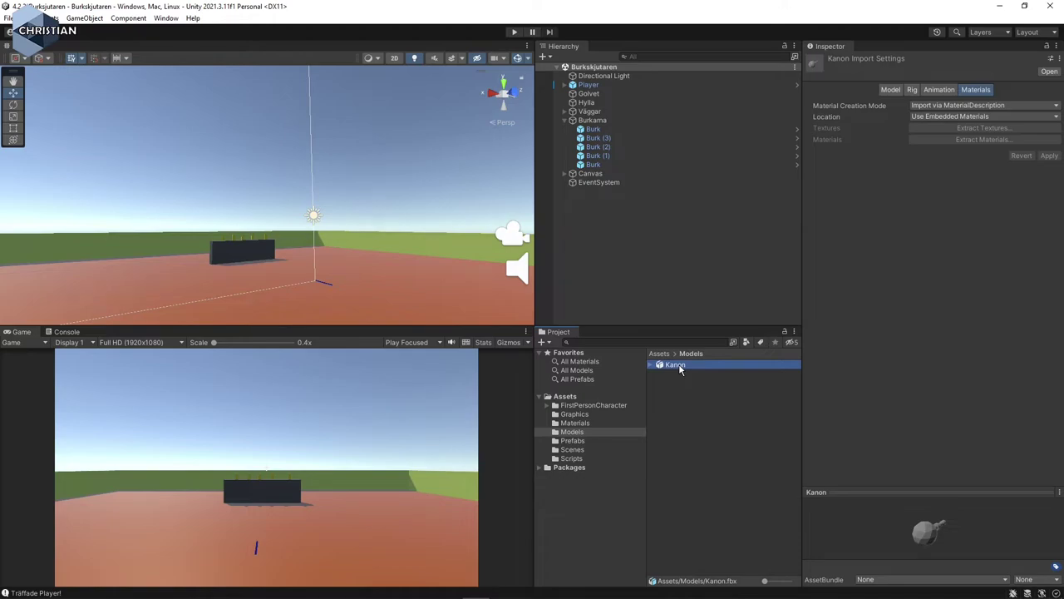
Expand Kanon and inspect its Body mesh and Body object.
left_click(652, 366)
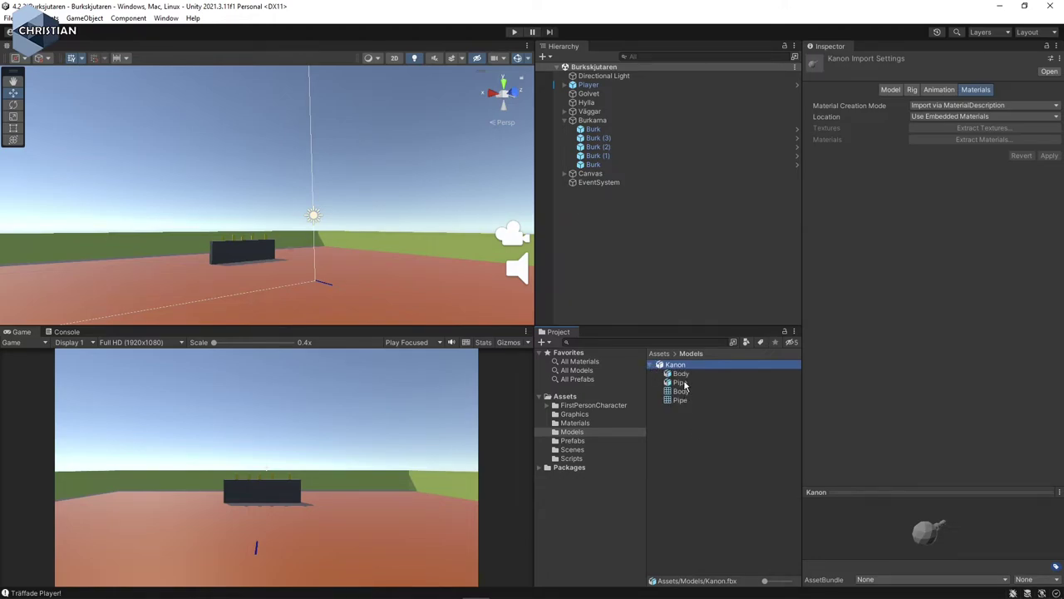
left_click(681, 391)
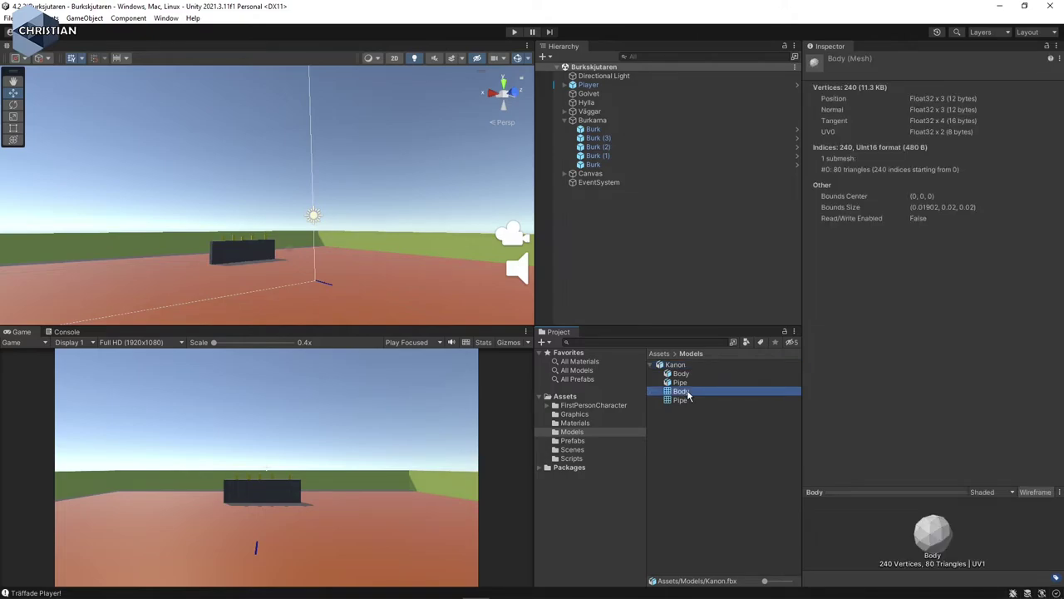
left_click(685, 375)
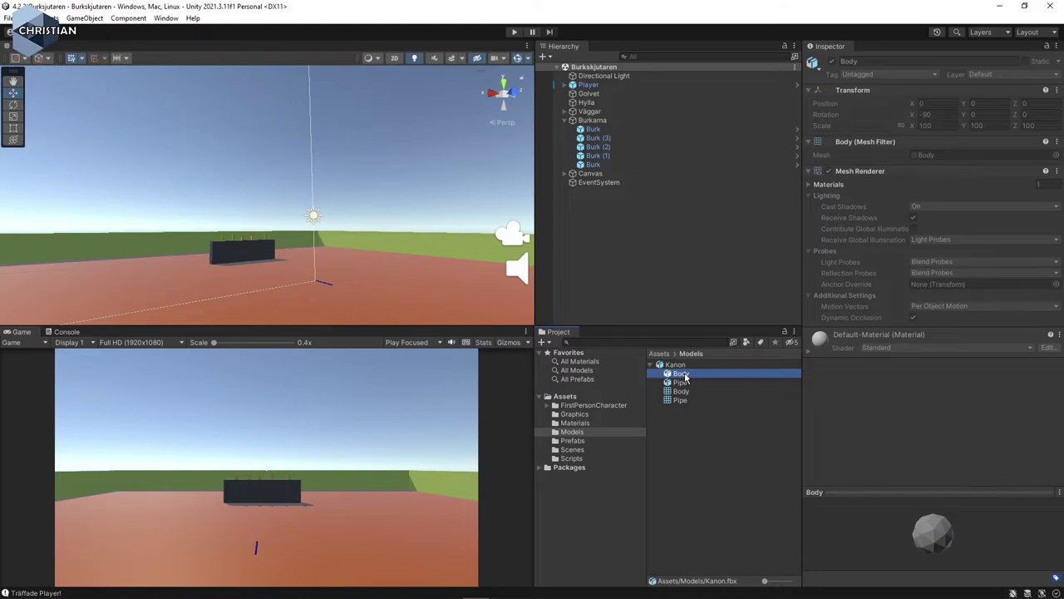
left_click(726, 470)
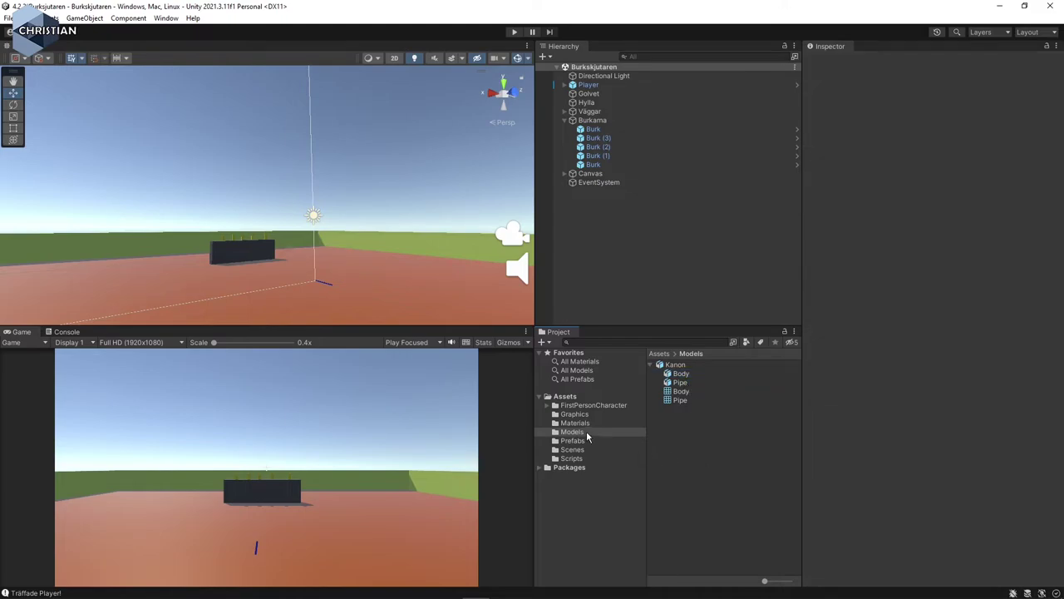
Create a new material named CannonBody in the Materials folder.
left_click(577, 424)
right_click(695, 451)
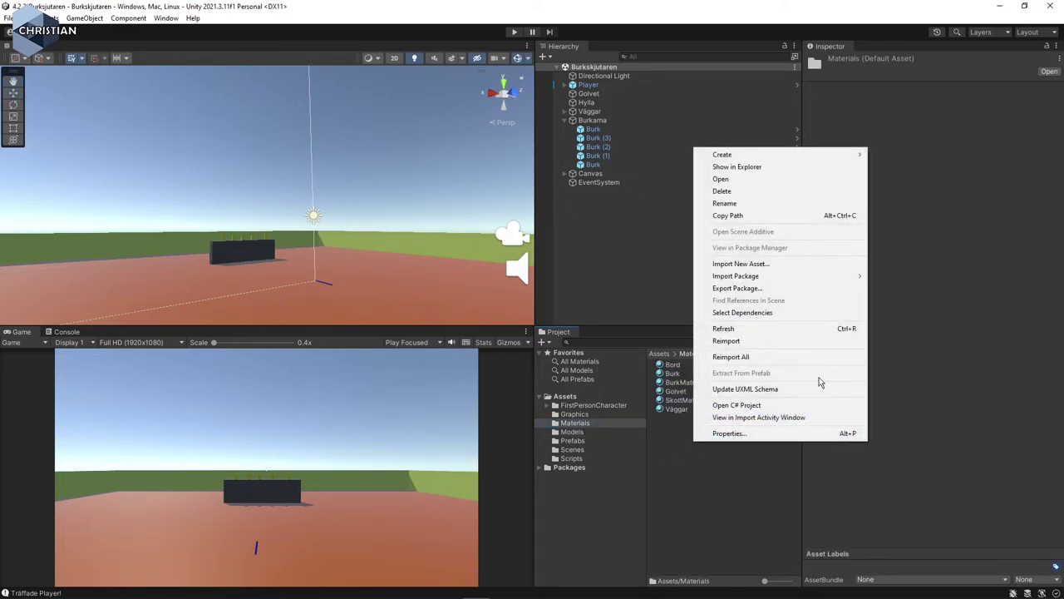
mouse_move(722, 154)
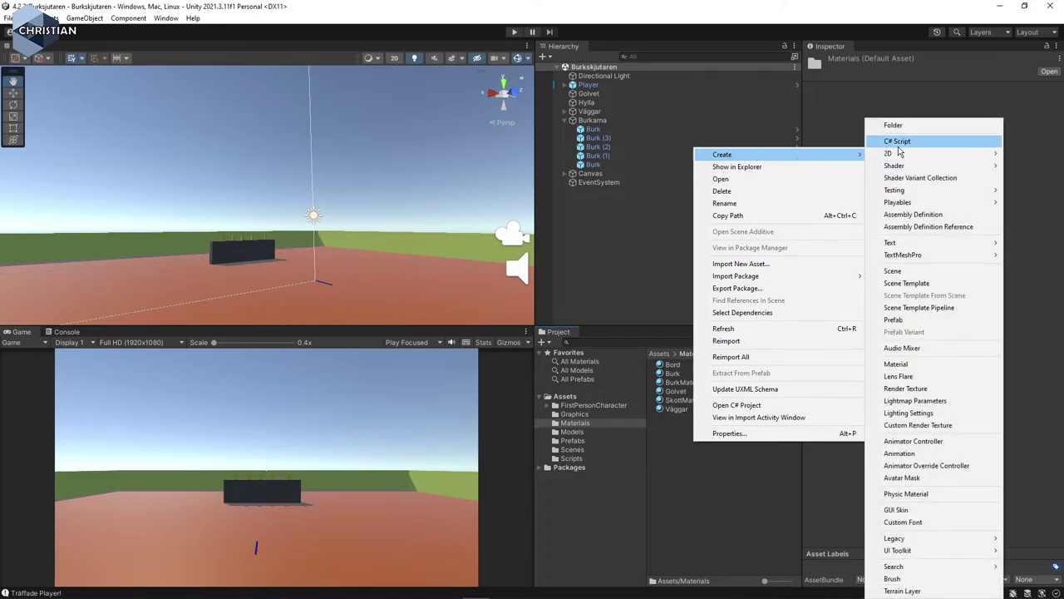
left_click(929, 368)
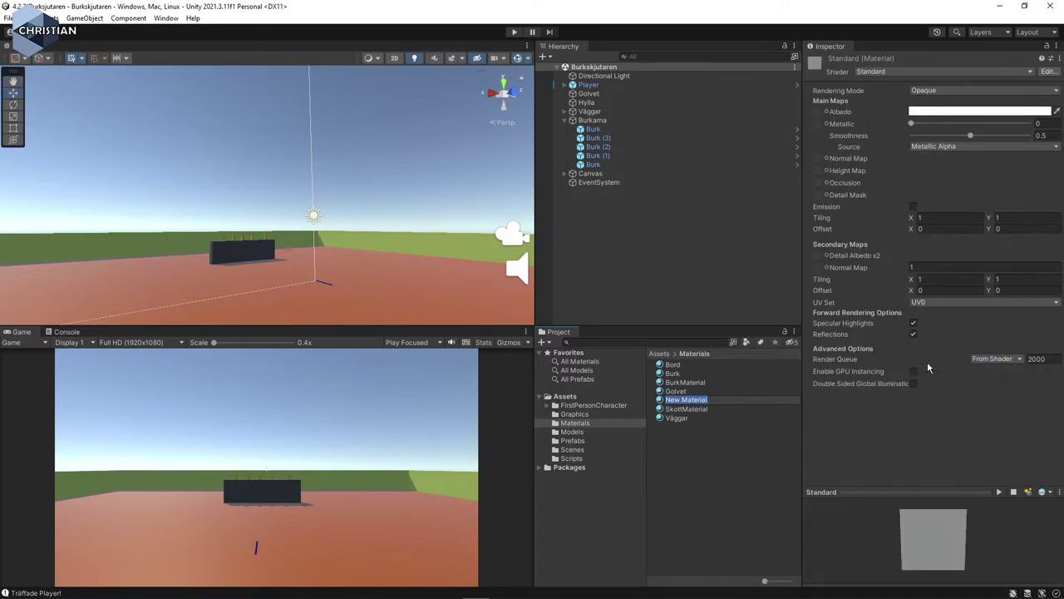
type("CannonBody")
key("Return")
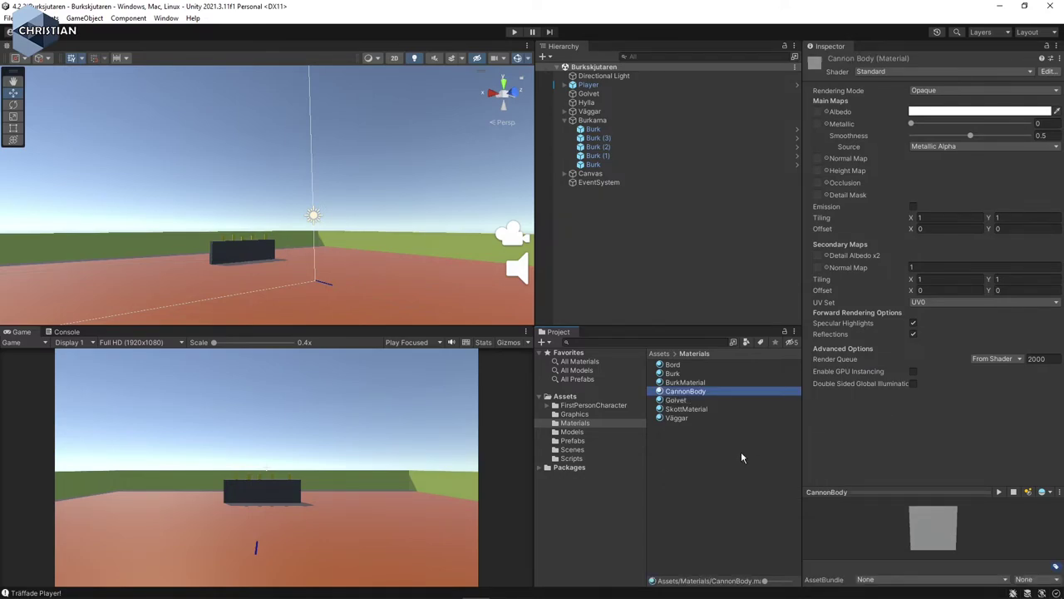
Create a second material named CannonPipe, then show the Models folder.
left_click(703, 472)
right_click(702, 471)
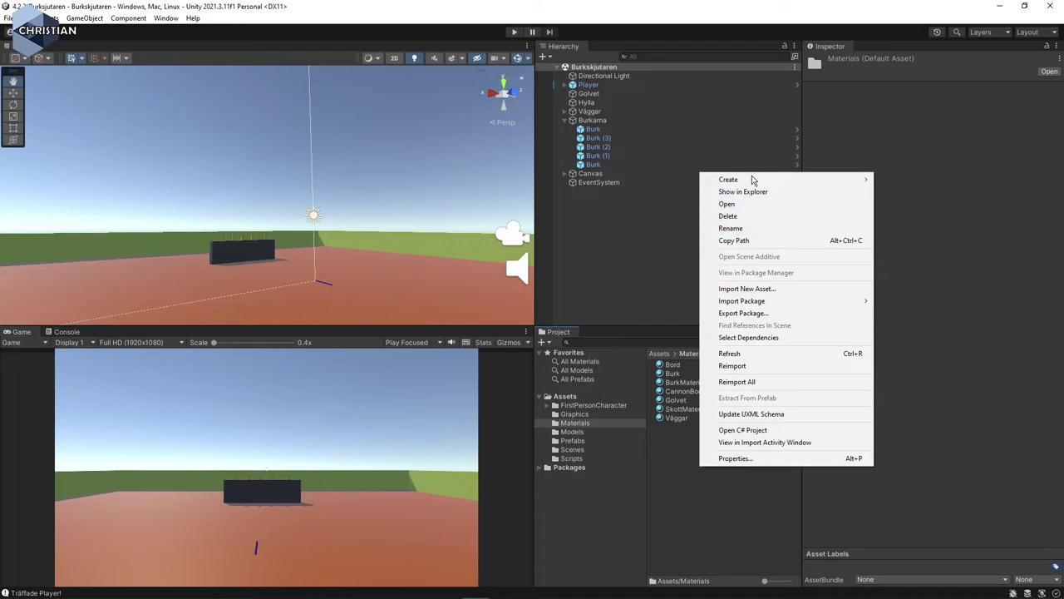
mouse_move(729, 180)
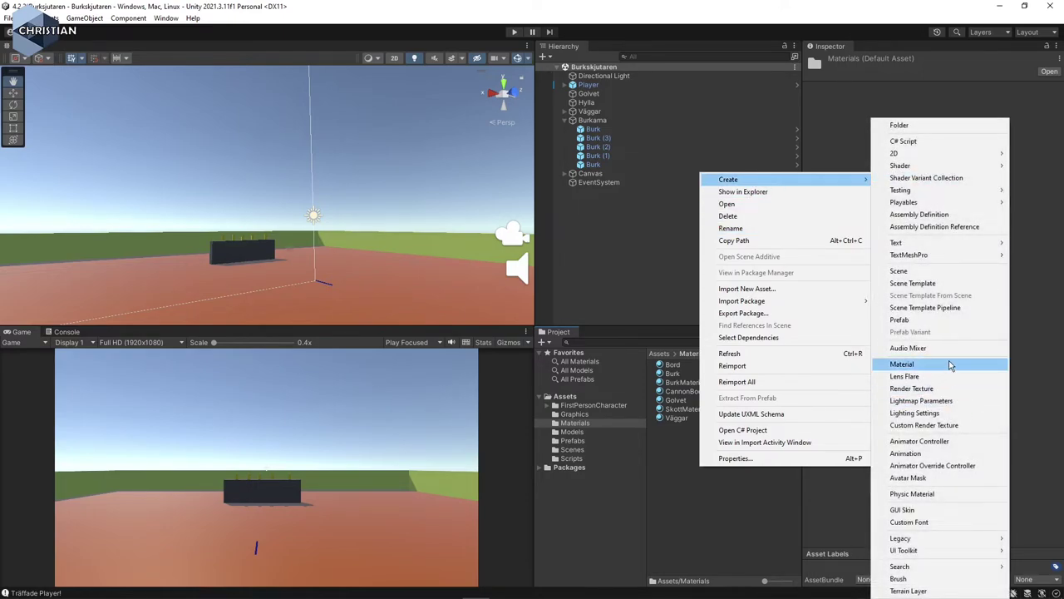
left_click(950, 364)
type("CannonPipe")
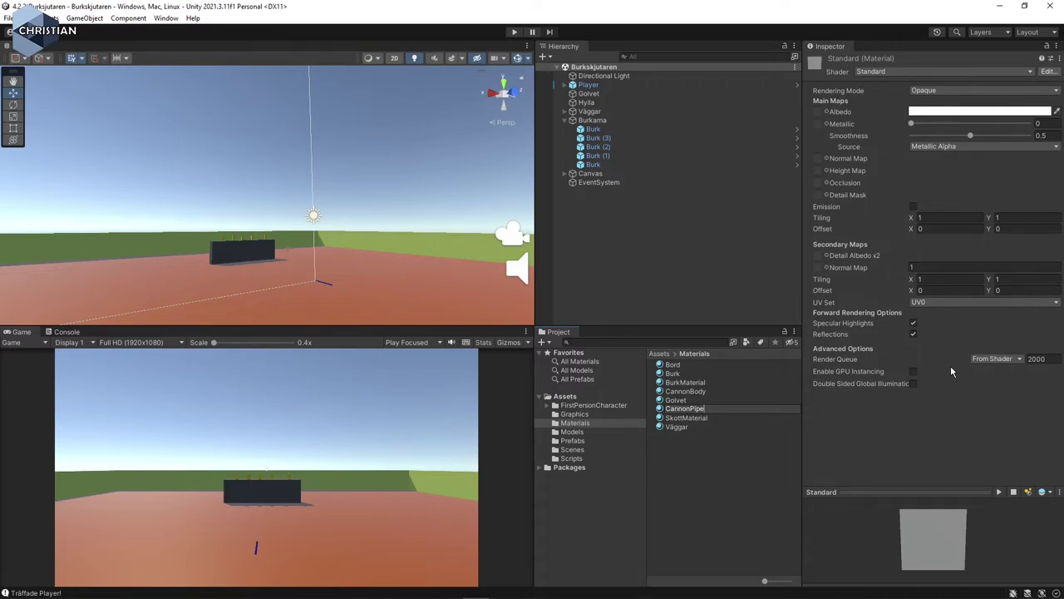
key("Return")
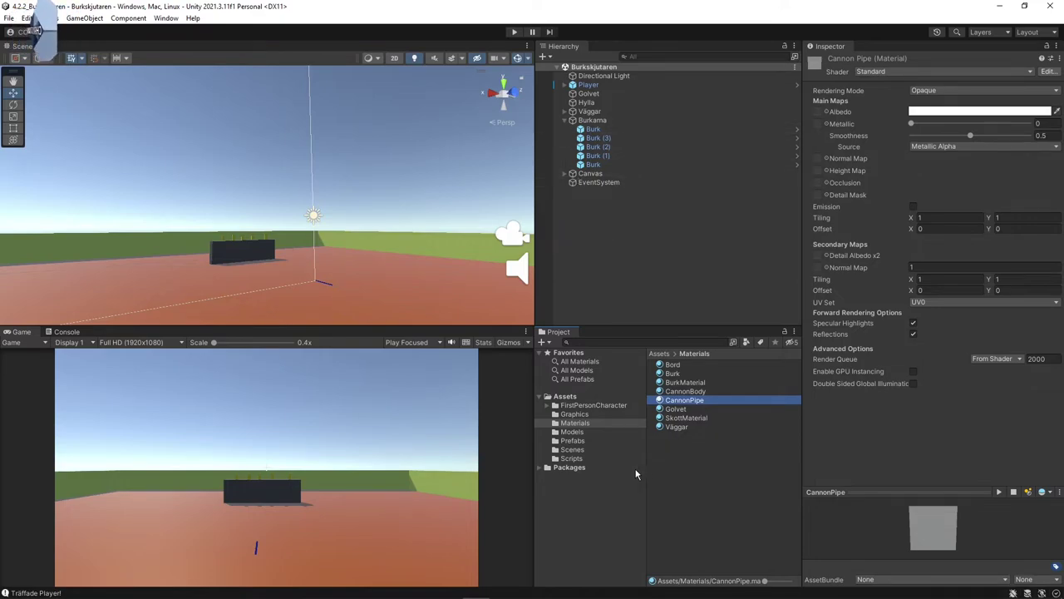
left_click(575, 433)
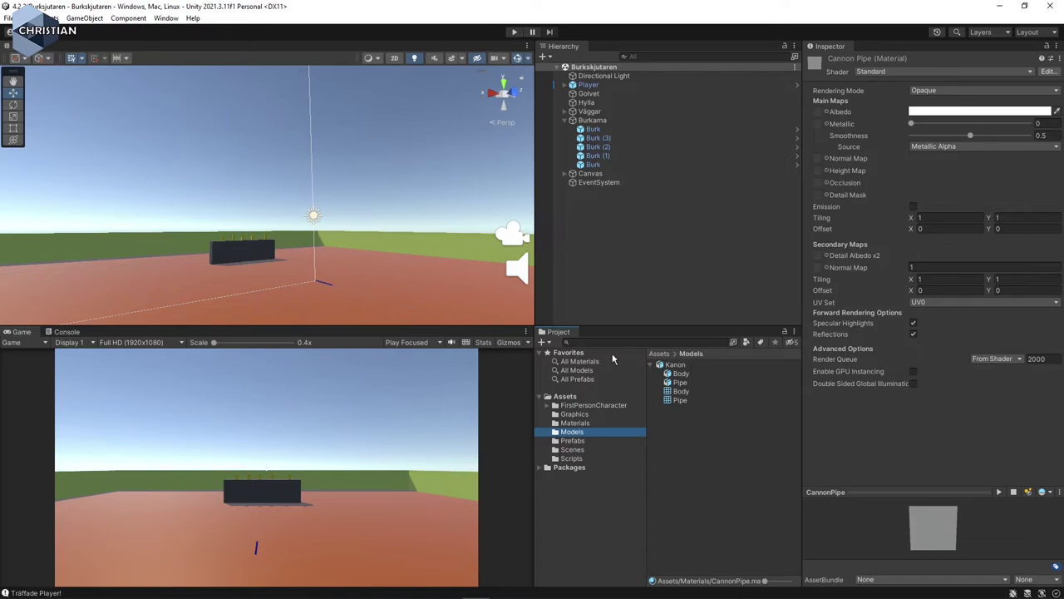
Drag the Kanon model from the Project window into the Scene view.
left_click(651, 365)
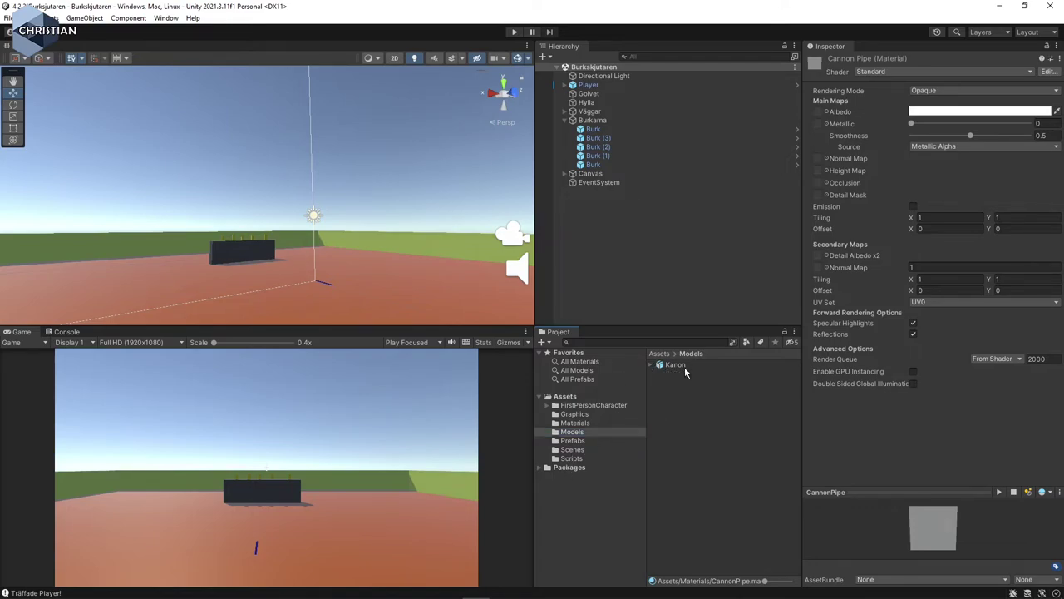
left_click_drag(686, 372, 390, 306)
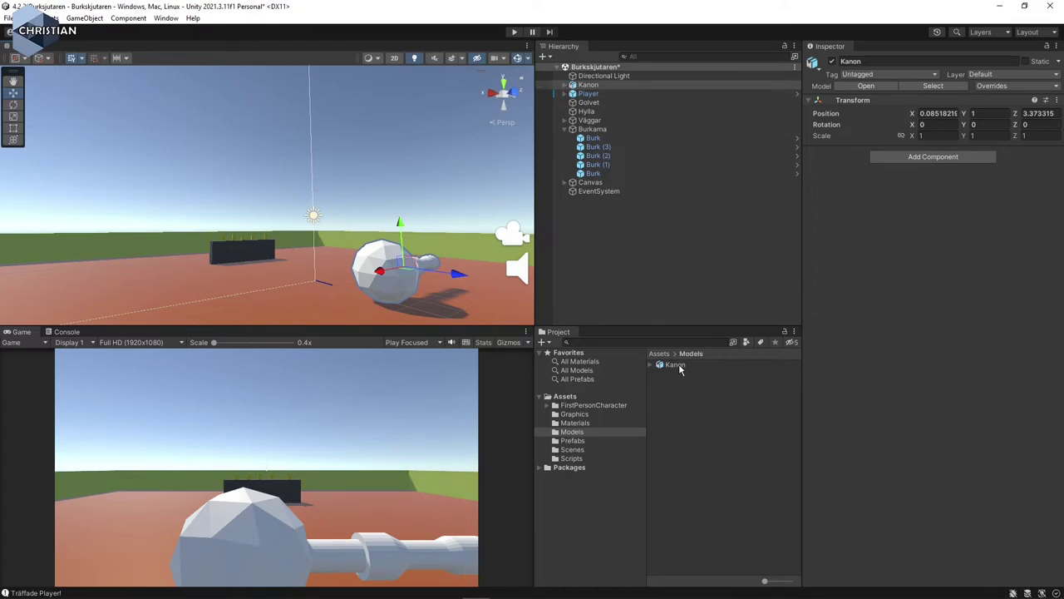
left_click(677, 366)
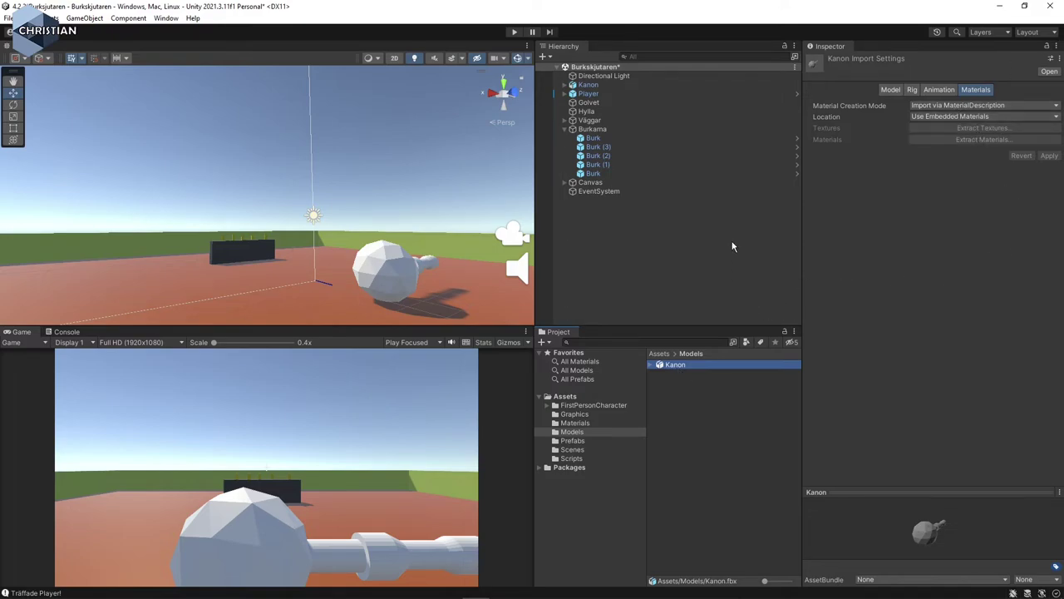
Expand Kanon in the Hierarchy, select its Body part, and move the view closer.
left_click(597, 86)
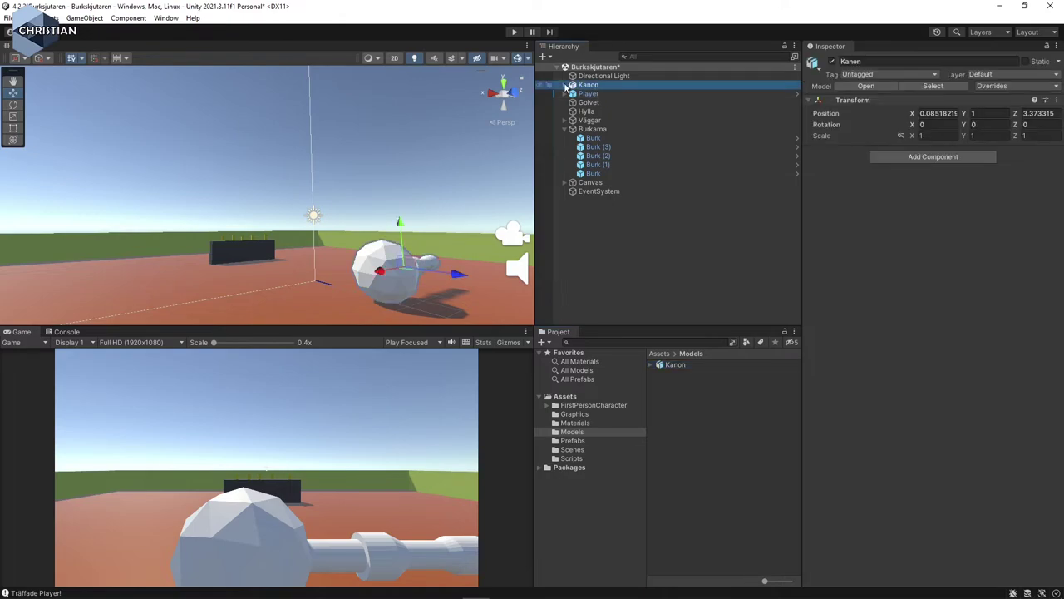
left_click(566, 86)
left_click(604, 95)
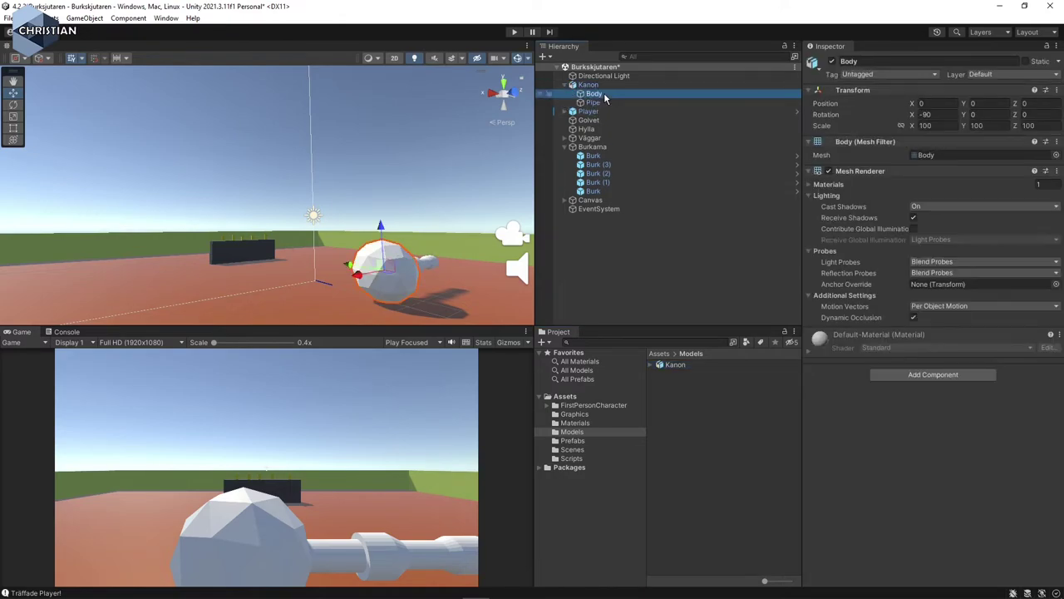
mouse_move(440, 275)
middle_mouse_down()
mouse_move(258, 283)
mouse_move(275, 233)
middle_mouse_up()
scroll(257, 287, "up", 1)
scroll(257, 288, "up", 2)
scroll(257, 288, "up", 2)
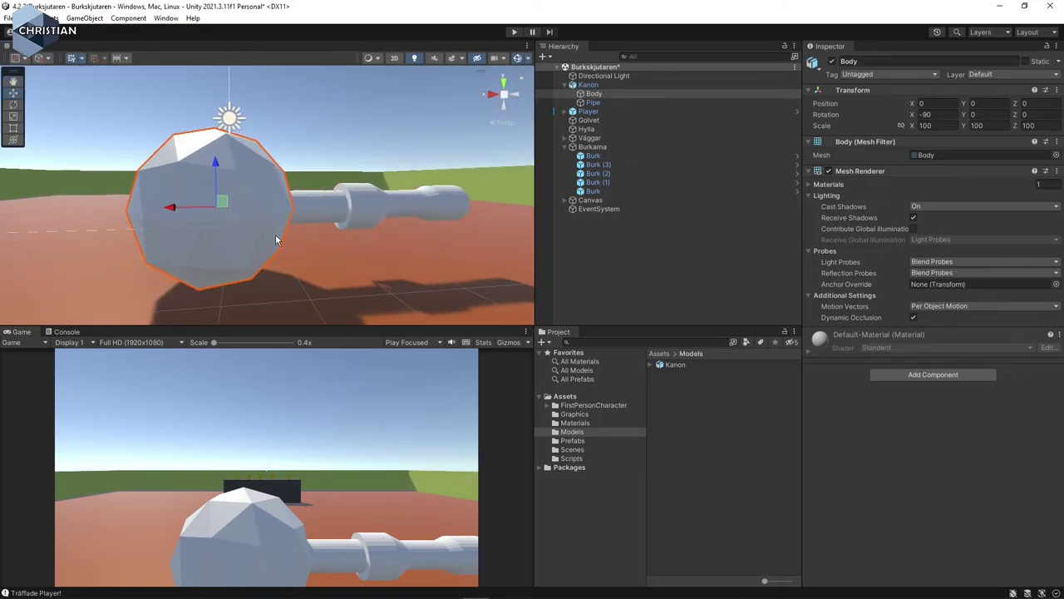
Set the CannonBody material's Albedo to near-black 1B1B1B.
left_click(590, 423)
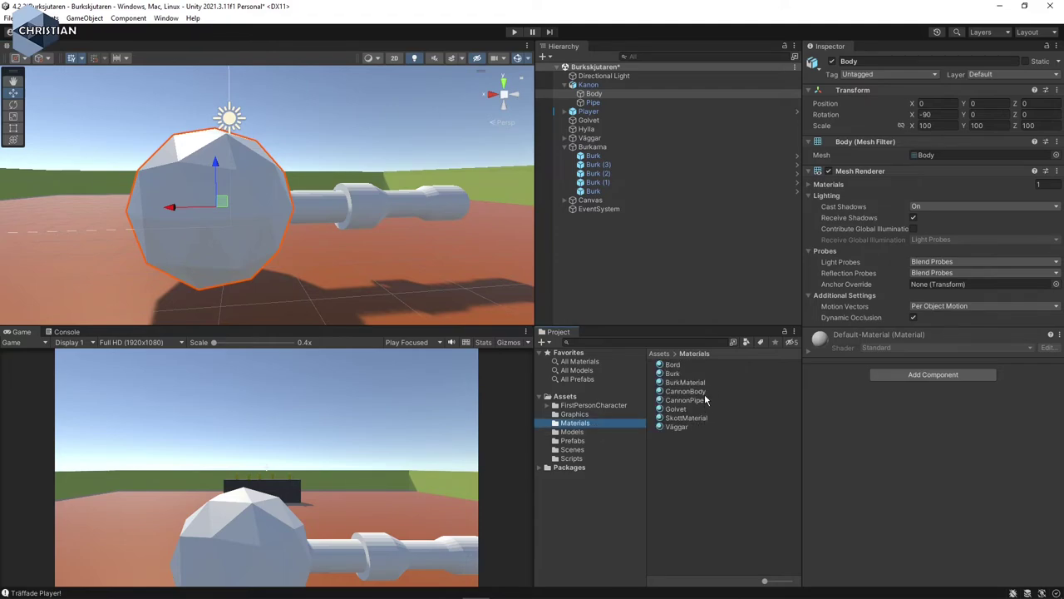
left_click(707, 393)
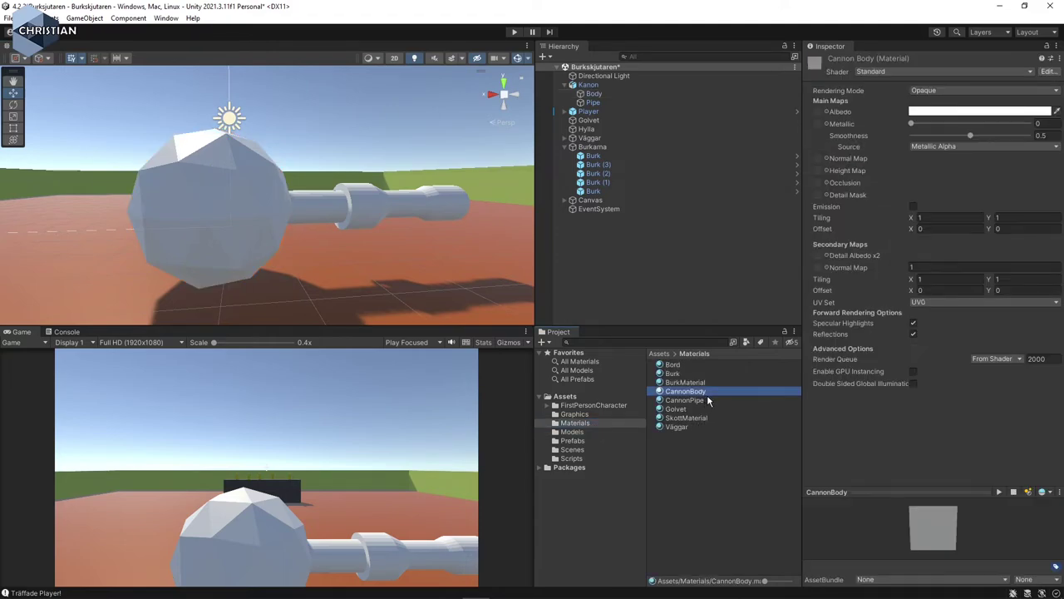
left_click(944, 115)
left_click_drag(986, 198, 959, 221)
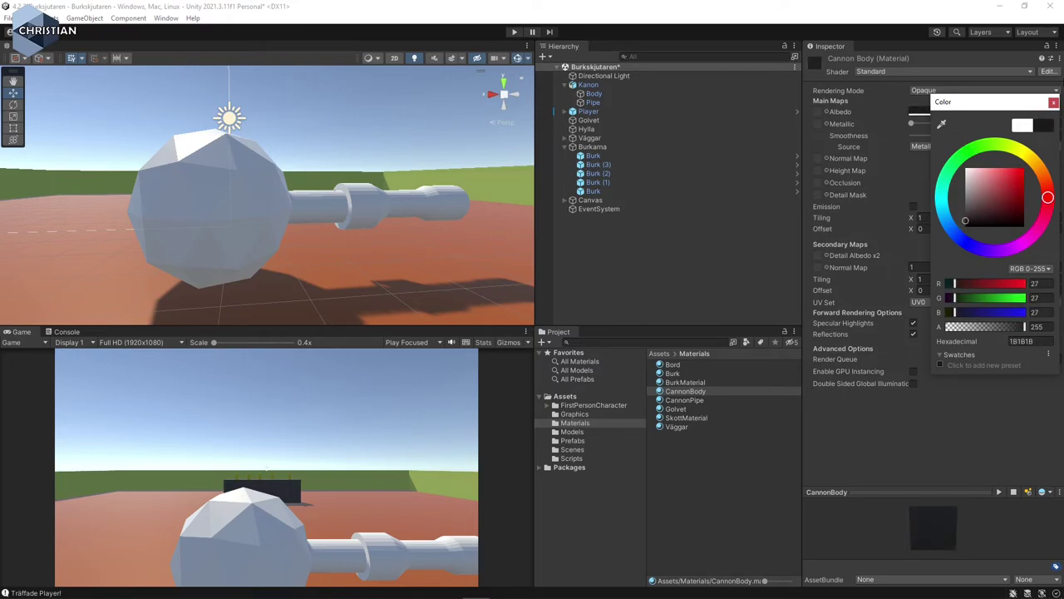
left_click(1053, 102)
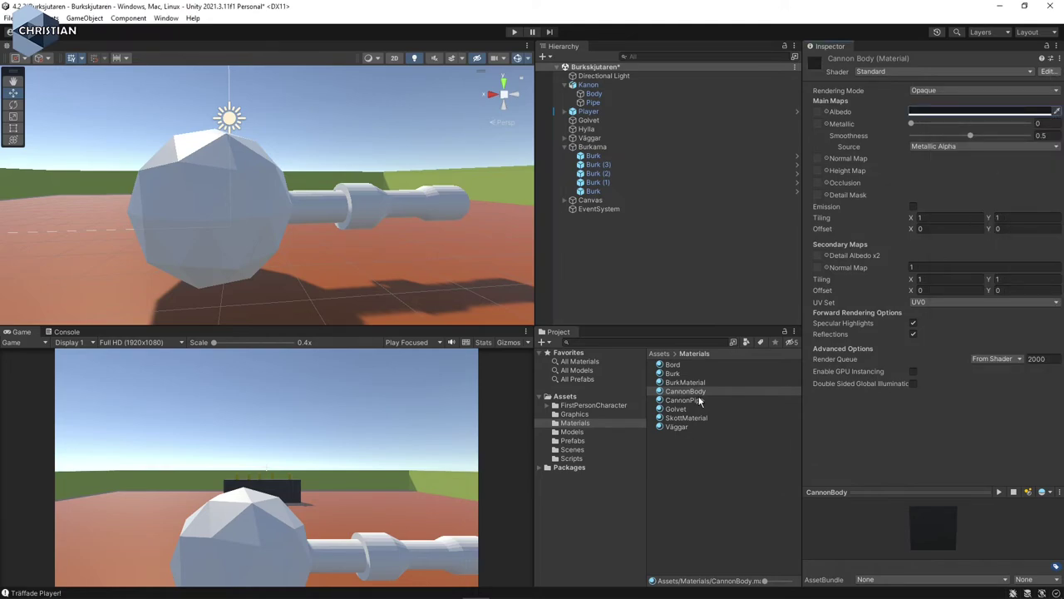
Apply CannonBody to the sphere body, with Metallic 0.613 and Smoothness 0.586.
left_click_drag(699, 397, 190, 190)
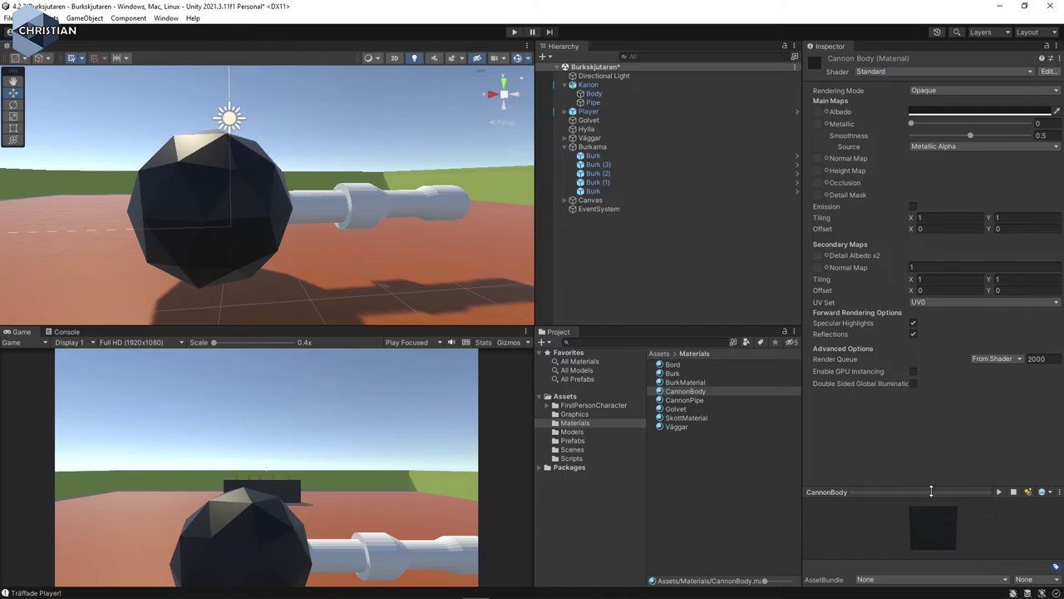
left_click_drag(932, 492, 933, 416)
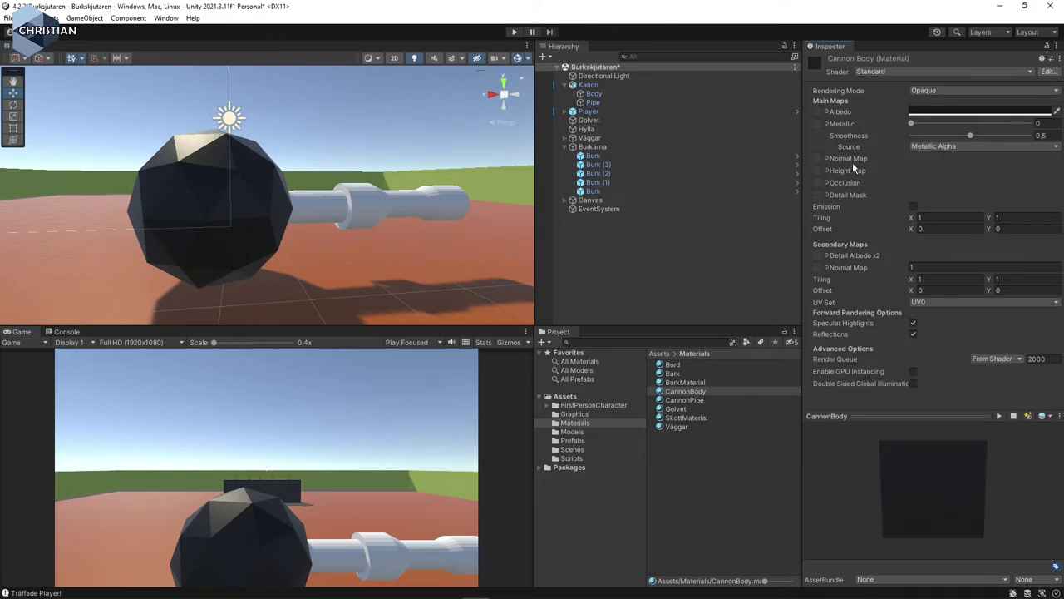
mouse_move(912, 124)
left_mouse_down()
mouse_move(997, 124)
mouse_move(982, 143)
left_mouse_up()
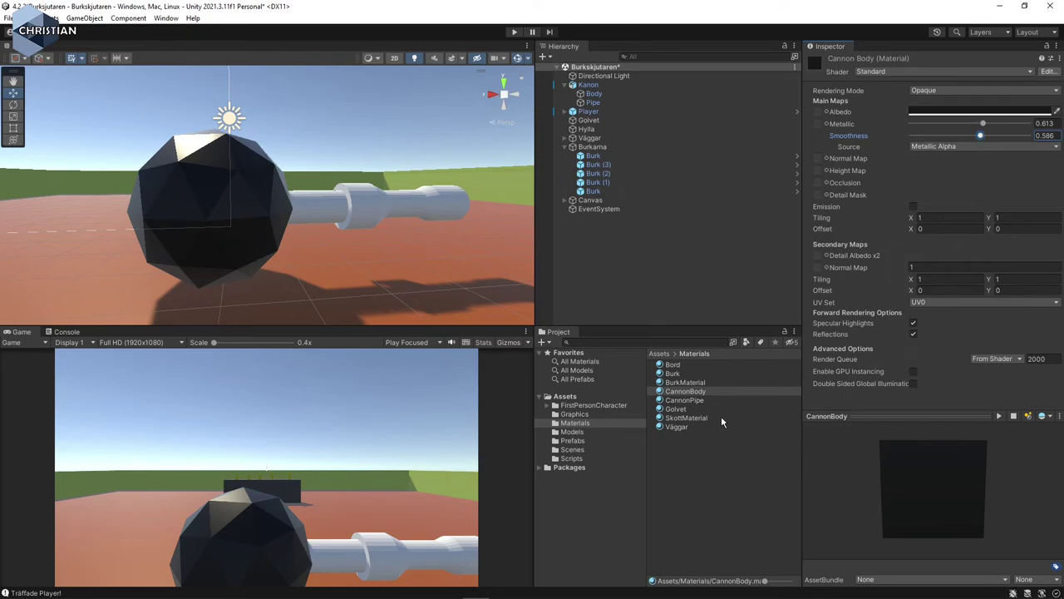
left_click(698, 403)
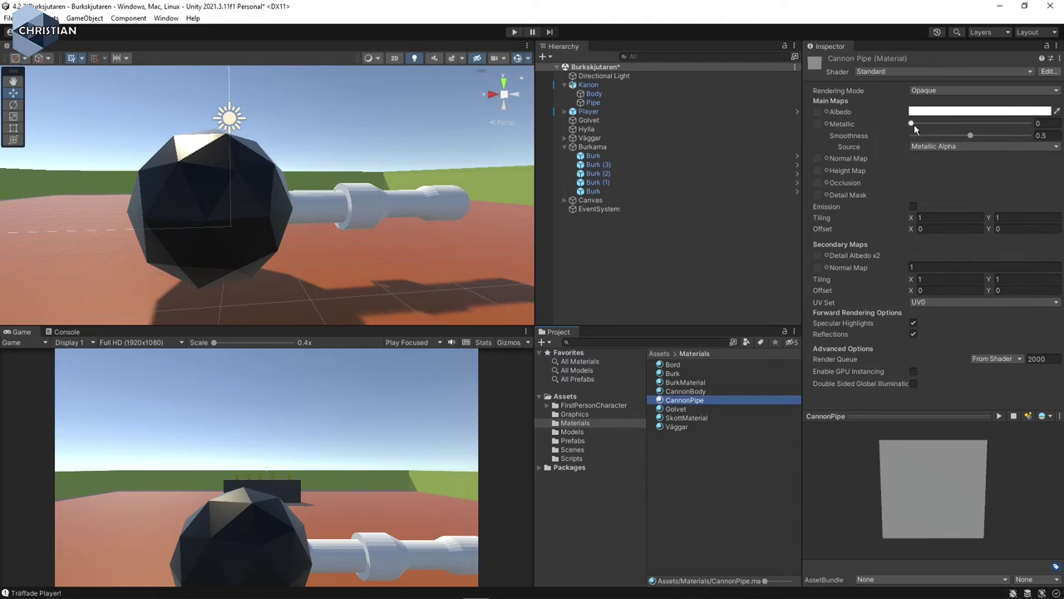
Apply CannonPipe to the cannon pipe with Metallic 1 and Smoothness 0.876.
left_click_drag(912, 124, 1038, 130)
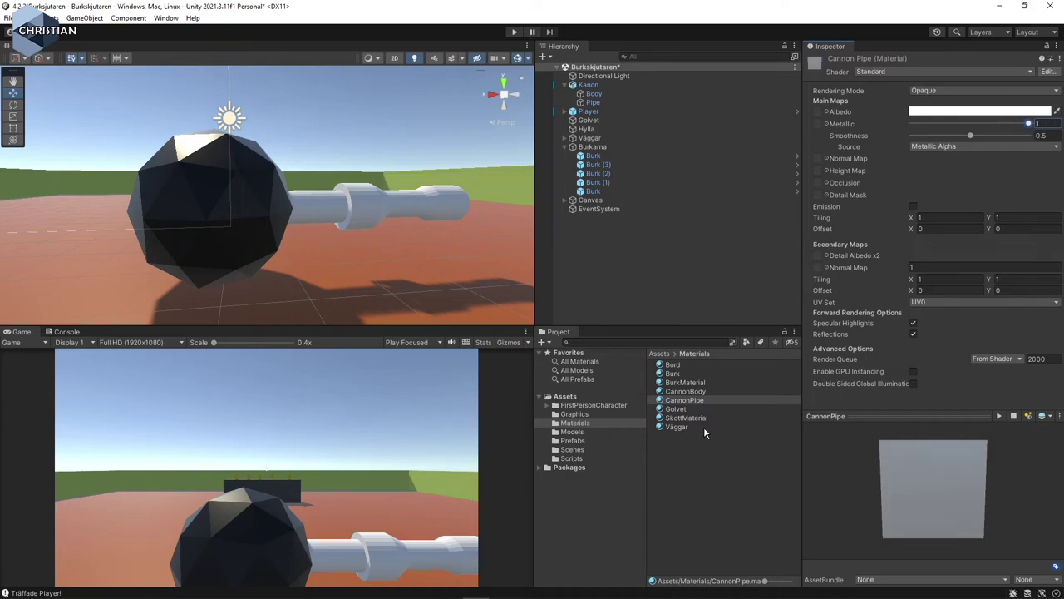
left_click_drag(700, 403, 380, 199)
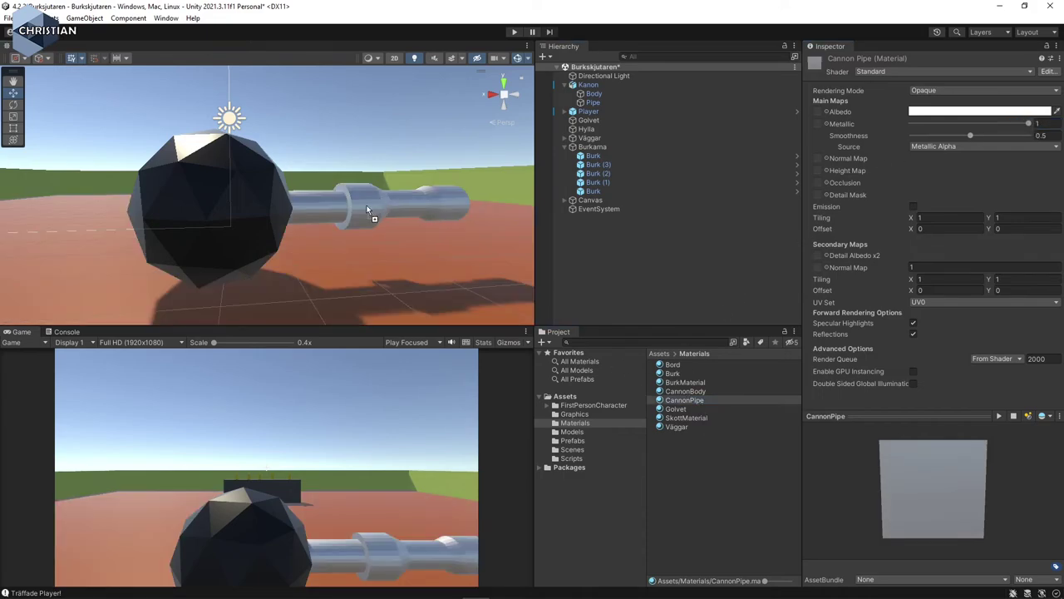
mouse_move(407, 253)
left_mouse_down("alt")
mouse_move(368, 257)
mouse_move(427, 230)
mouse_move(316, 240)
left_mouse_up("alt")
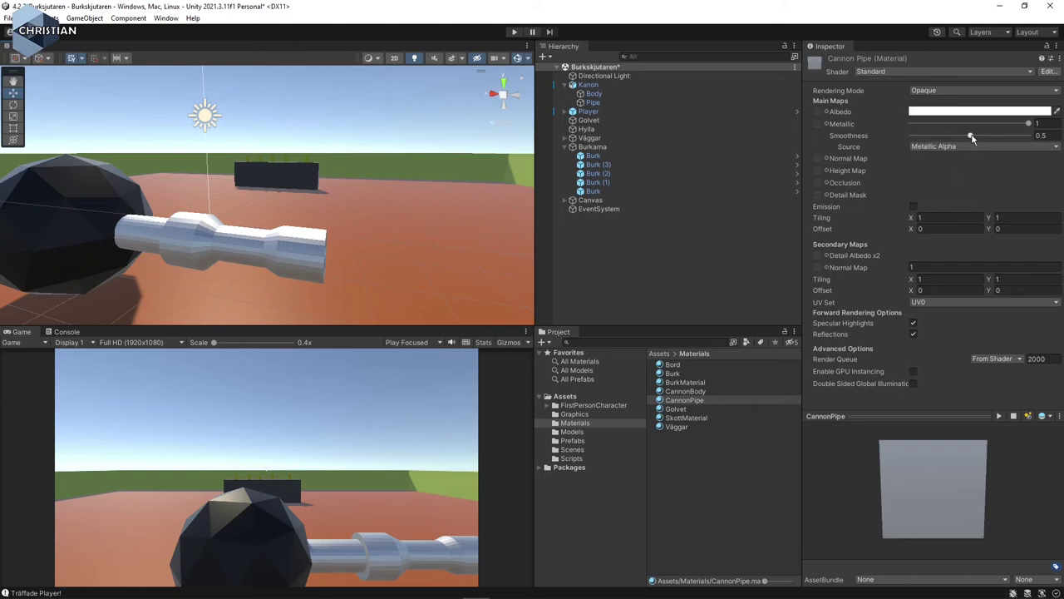
left_click_drag(973, 137, 1014, 136)
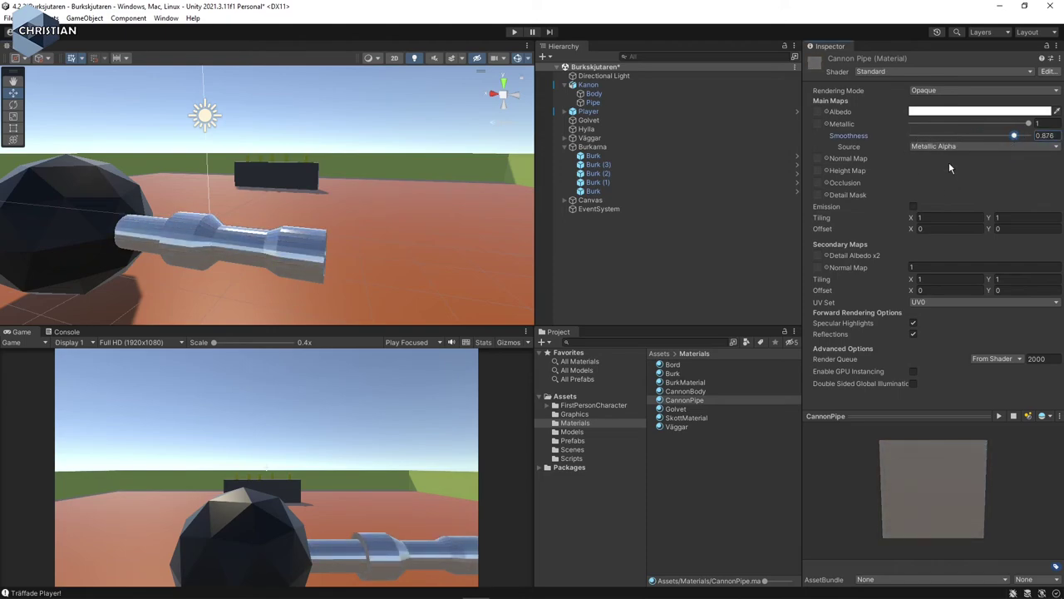
scroll(332, 257, "up", 2)
scroll(253, 267, "up", 3)
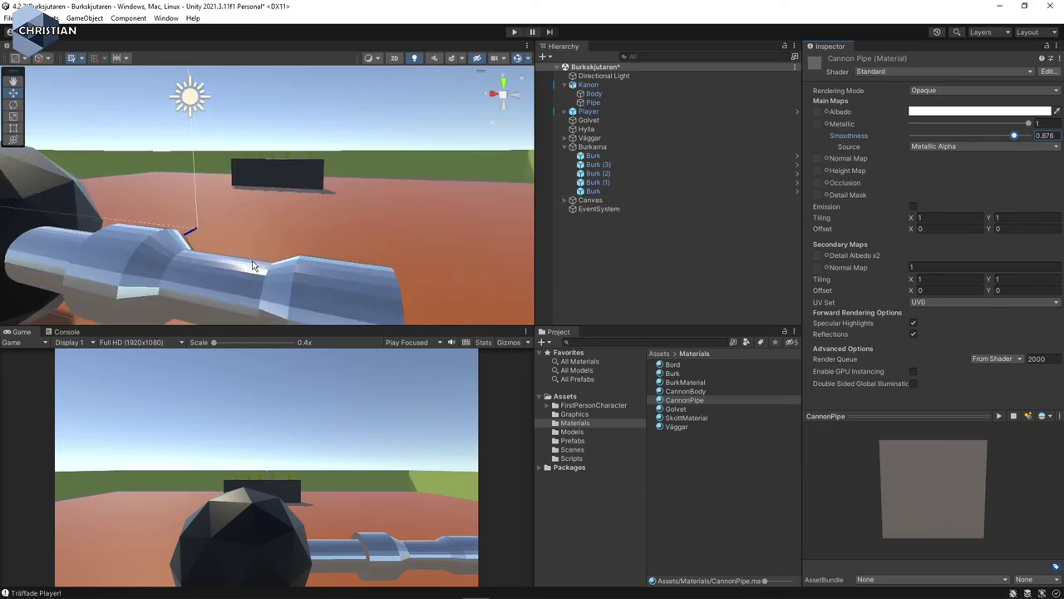
scroll(254, 266, "down", 2)
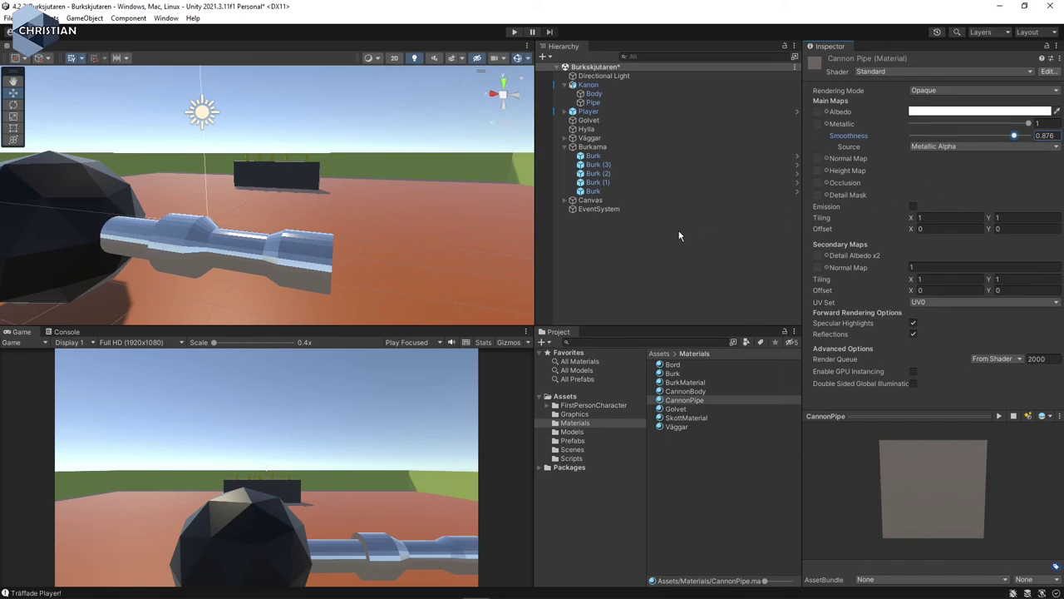
Collapse Kanon in the Hierarchy, open the Scripts folder, and pull the Scene view back.
left_click(620, 270)
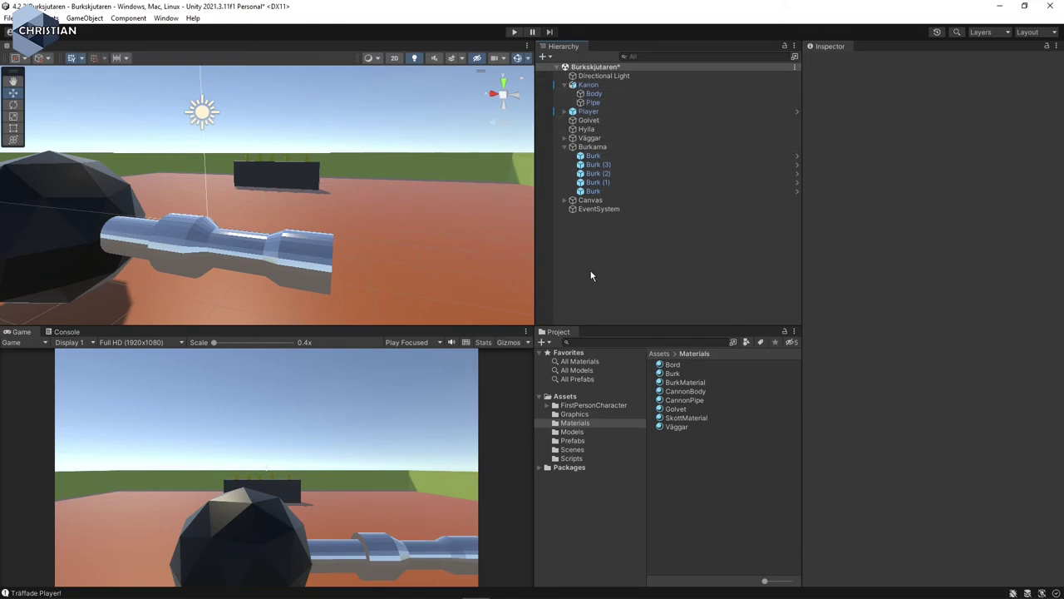
left_click(568, 85)
left_click(565, 85)
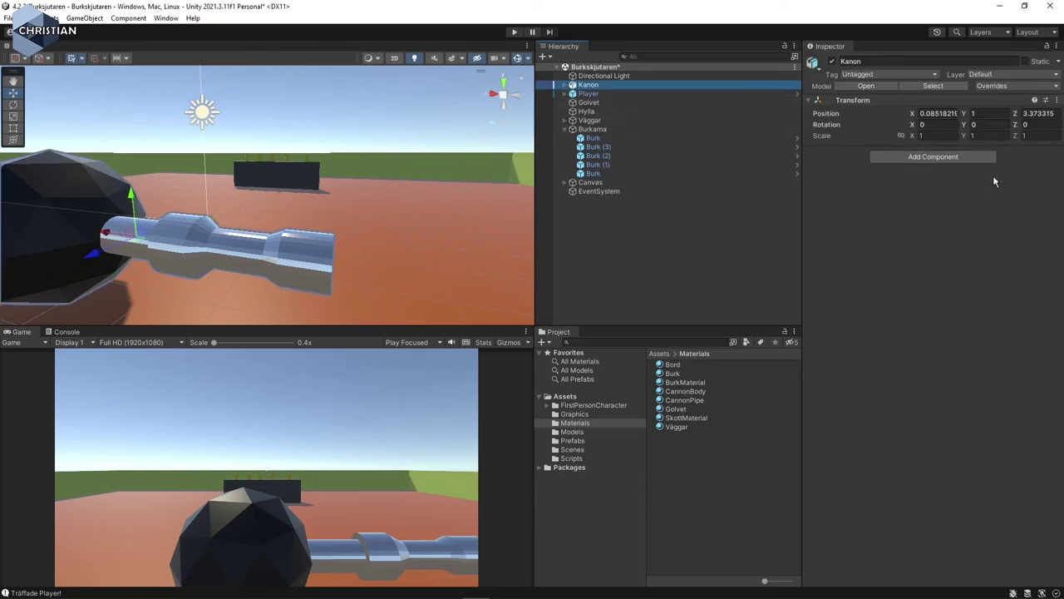
left_click(572, 458)
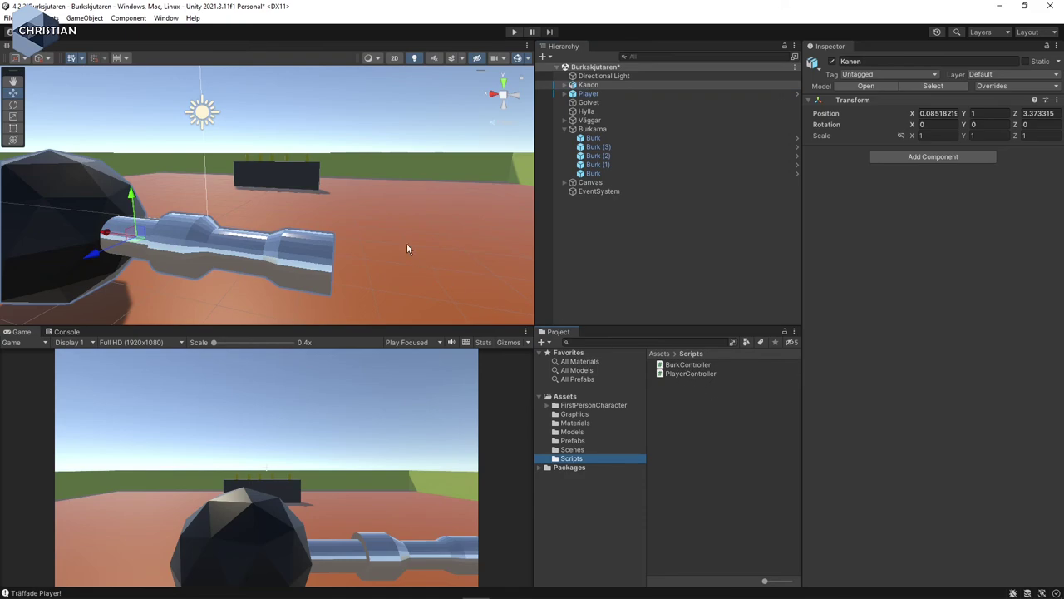
mouse_move(319, 202)
middle_mouse_down()
mouse_move(259, 216)
mouse_move(288, 231)
middle_mouse_up()
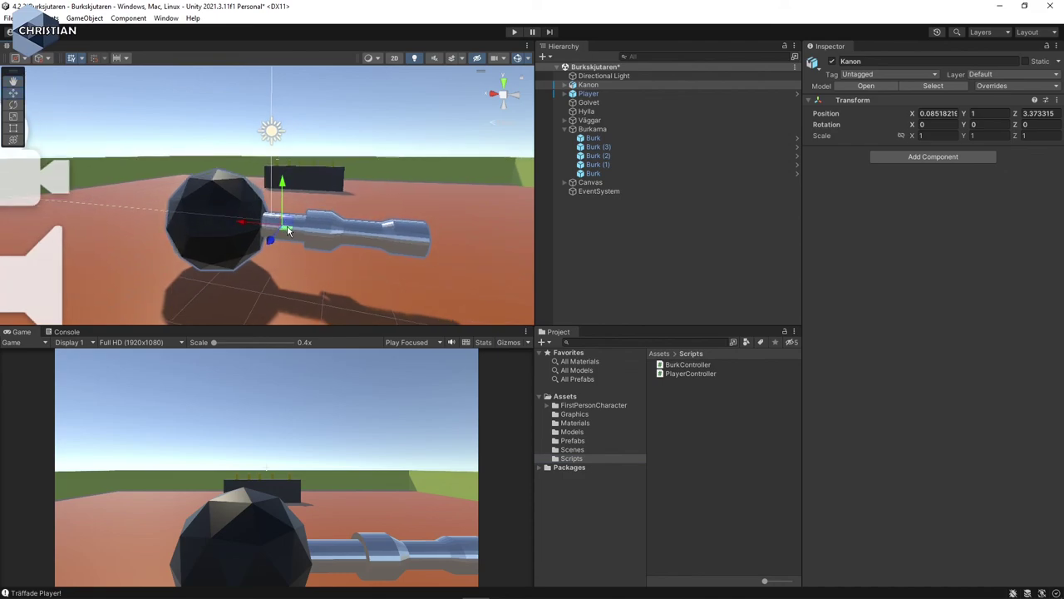